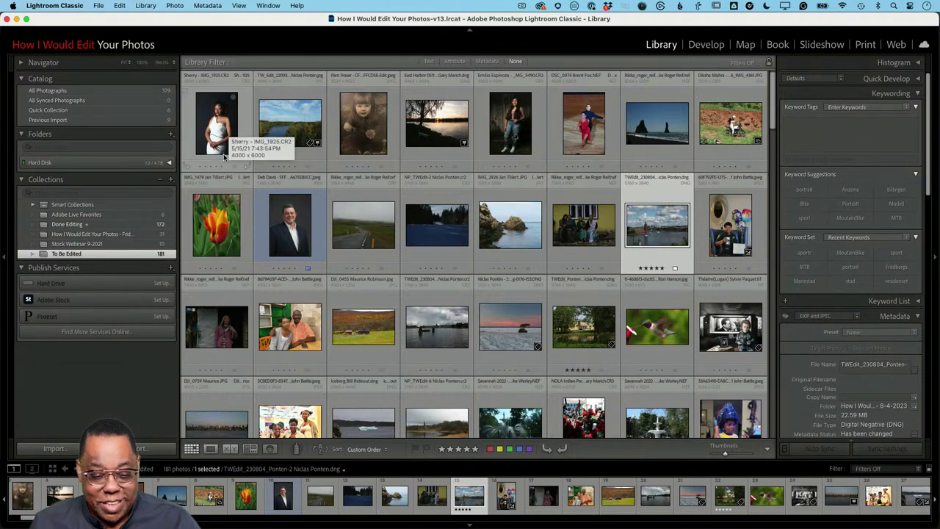
# Step: Open the white-dress portrait at full size and switch it into the Develop module
pyautogui.doubleClick(219, 142)
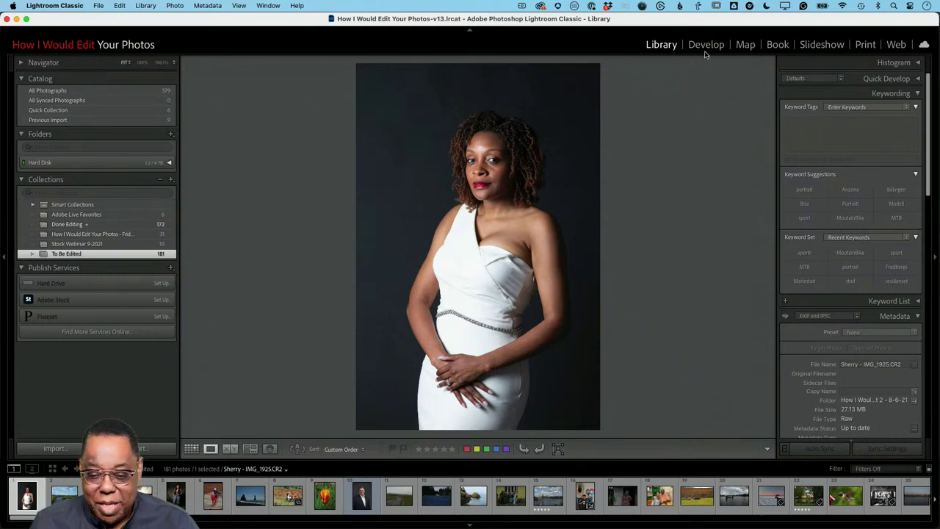
pyautogui.press('d')
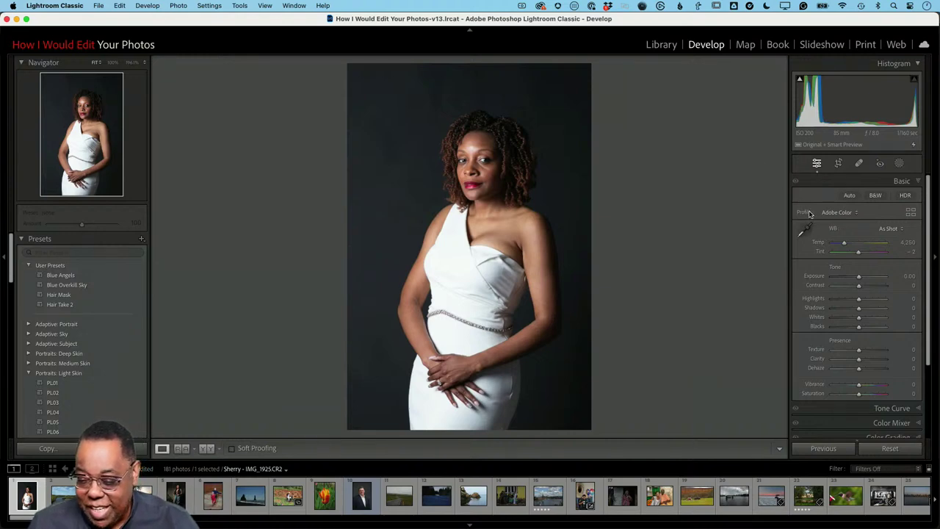
# Step: Compare the Adobe Portrait and Camera Portrait profiles, ending on Adobe Portrait
pyautogui.click(835, 212)
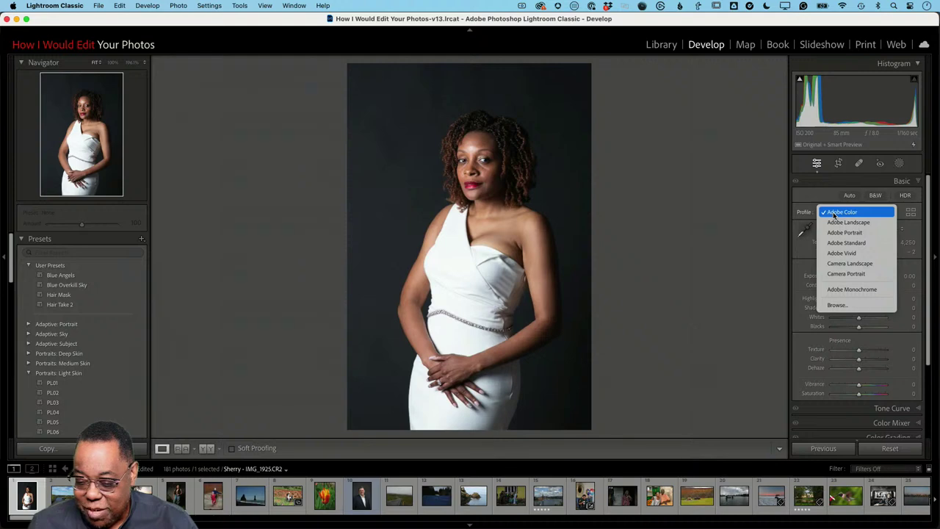
pyautogui.click(835, 232)
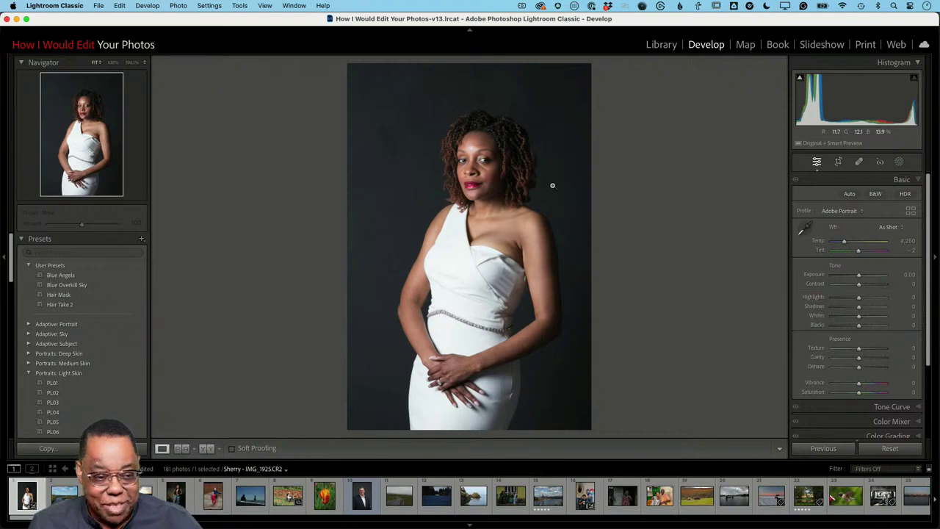
pyautogui.click(833, 211)
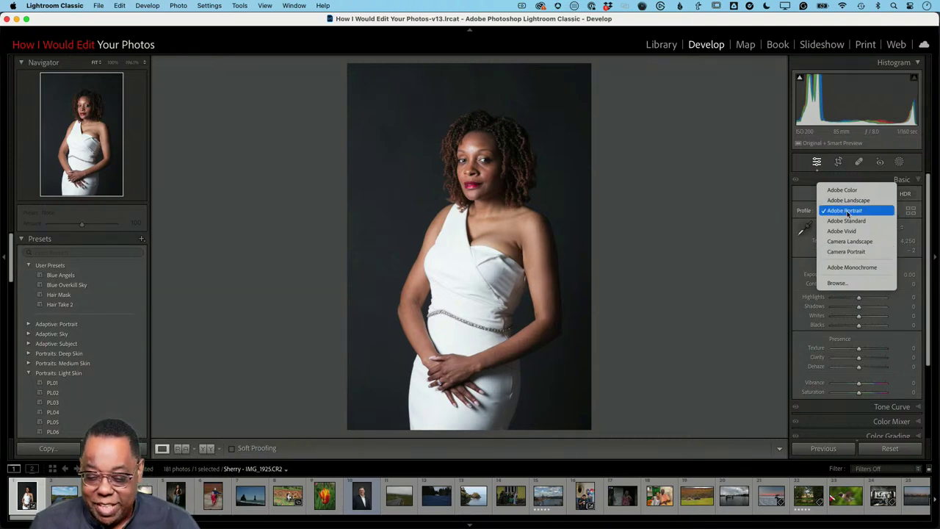
pyautogui.click(842, 251)
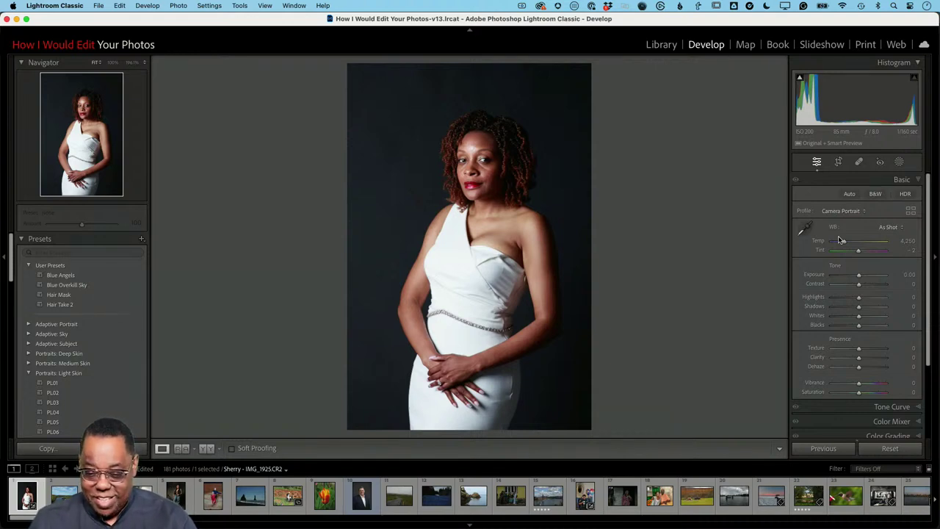
pyautogui.click(842, 212)
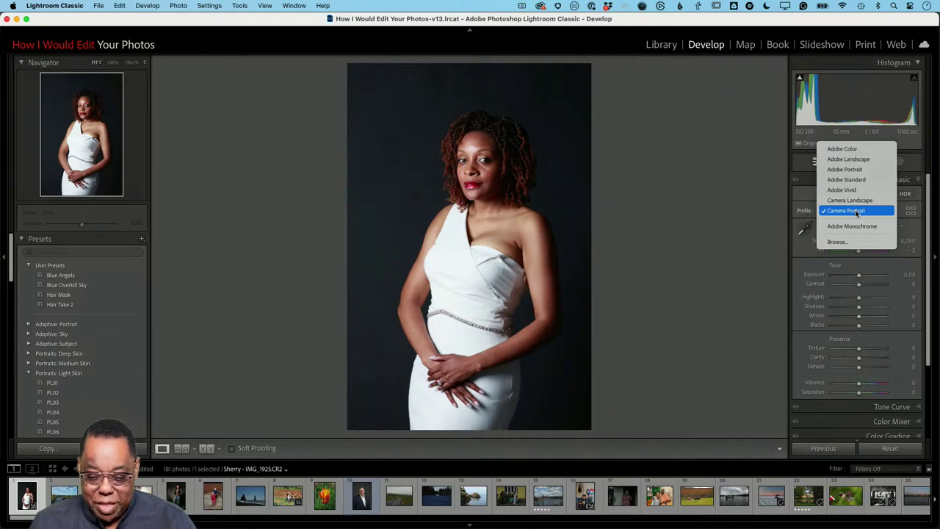
pyautogui.click(850, 169)
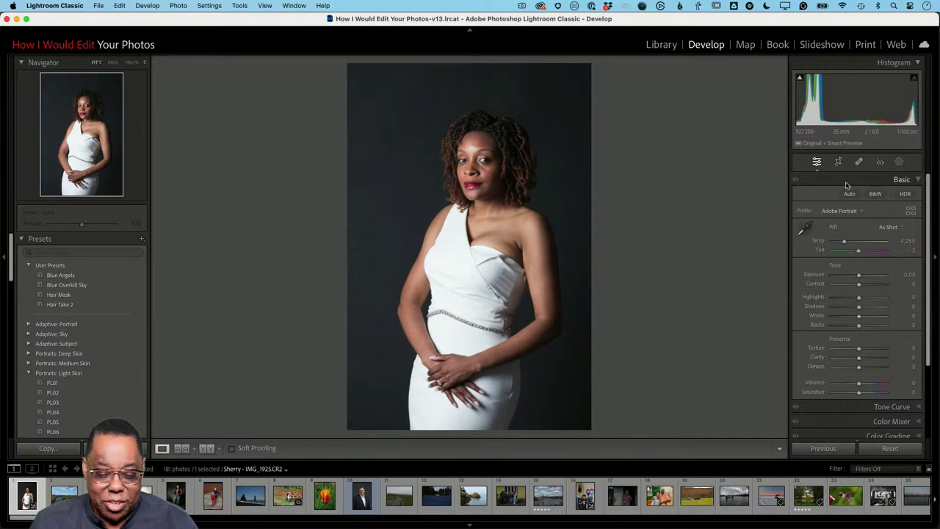
pyautogui.click(851, 212)
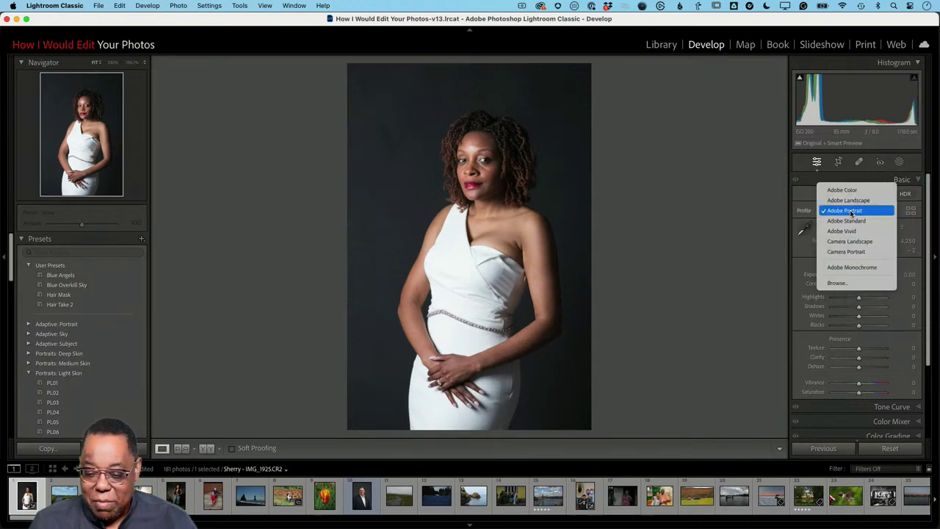
pyautogui.click(851, 213)
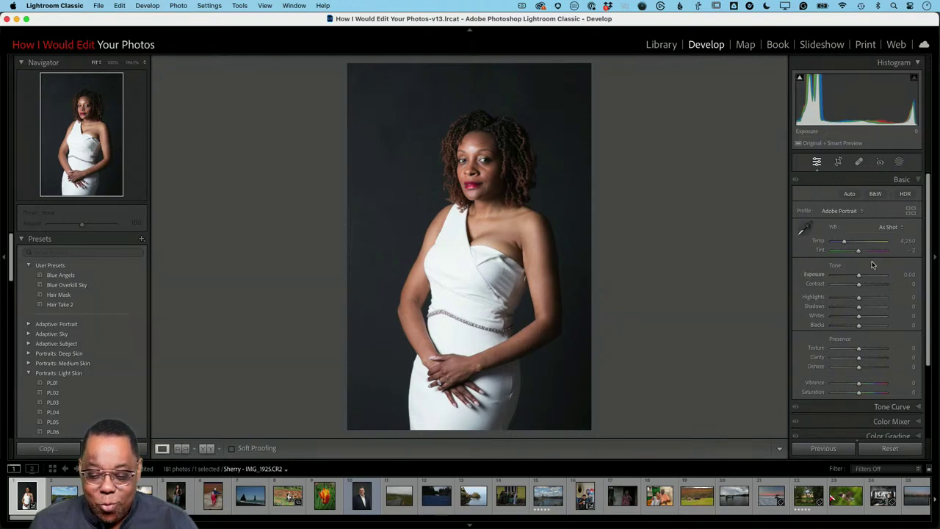
# Step: Apply Auto tone, giving Exposure +0.39, Highlights -80, Shadows +34 and Blacks -16
pyautogui.click(853, 197)
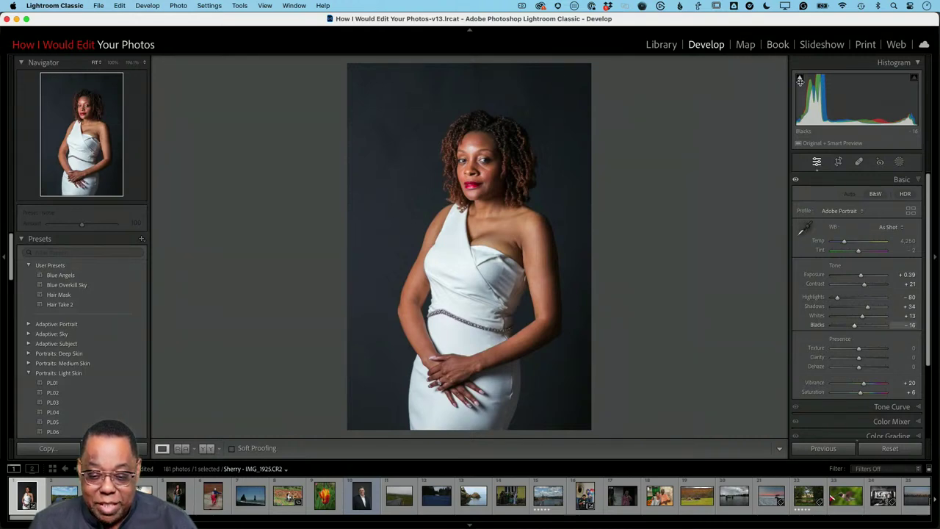
pyautogui.moveTo(799, 81)
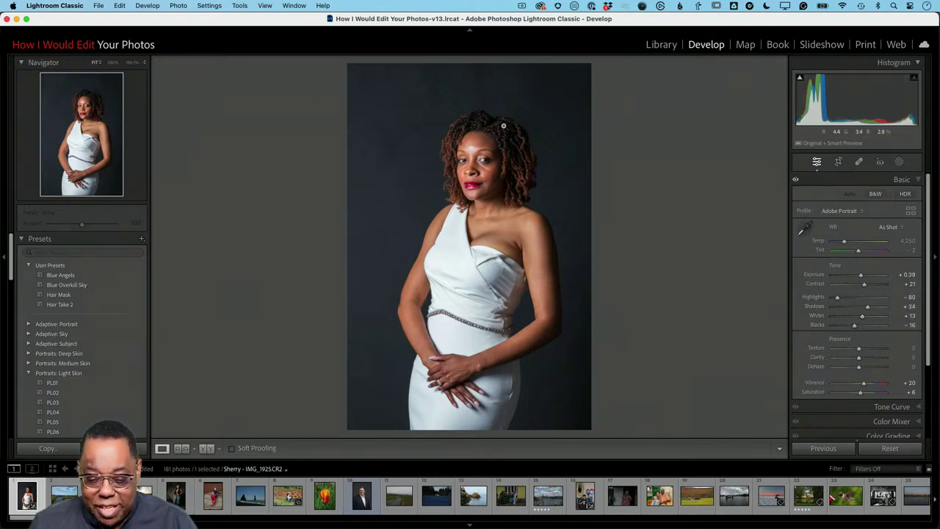
# Step: Zoom 1:1 on the hair, lift Blacks from -16 to +26, then return to Fit view
pyautogui.click(503, 126)
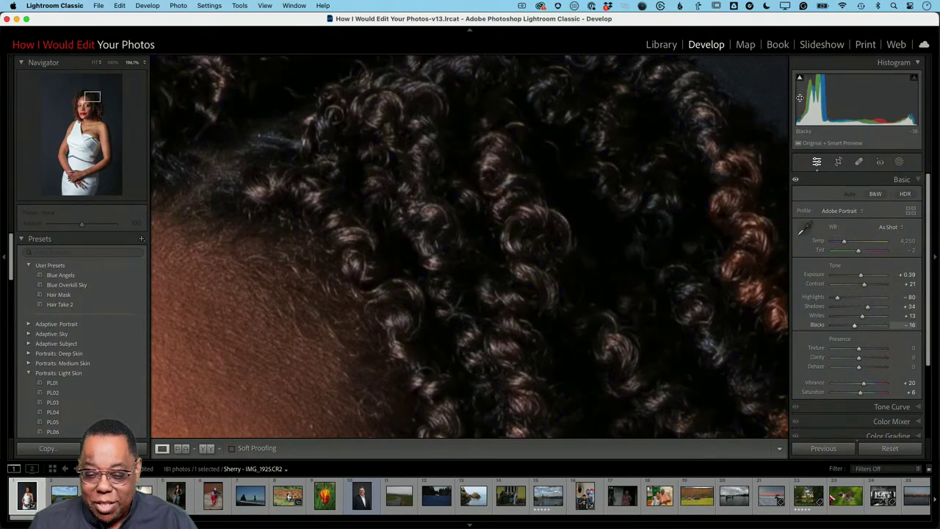
pyautogui.moveTo(813, 103); pyautogui.dragTo(816, 103)
pyautogui.moveTo(859, 325)
pyautogui.mouseDown()
pyautogui.moveTo(839, 325)
pyautogui.moveTo(865, 324)
pyautogui.mouseUp()
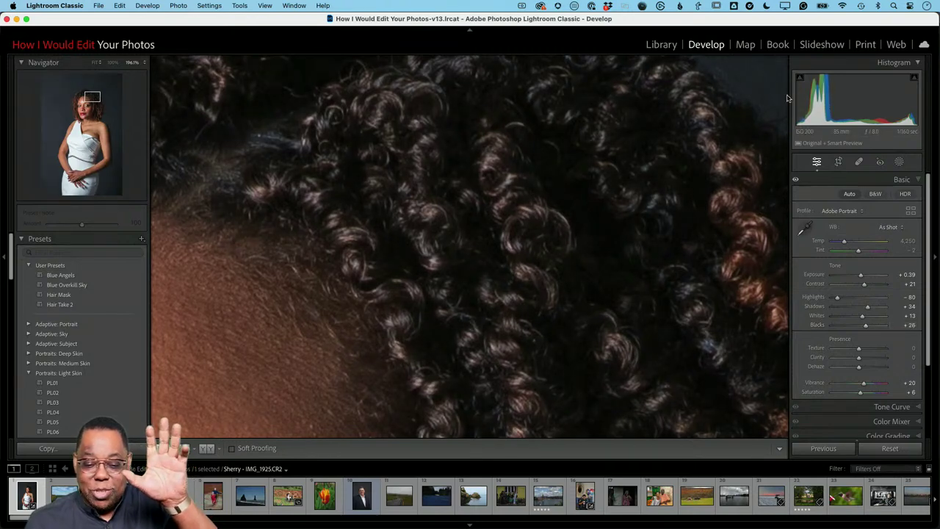
pyautogui.click(590, 202)
pyautogui.click(590, 201)
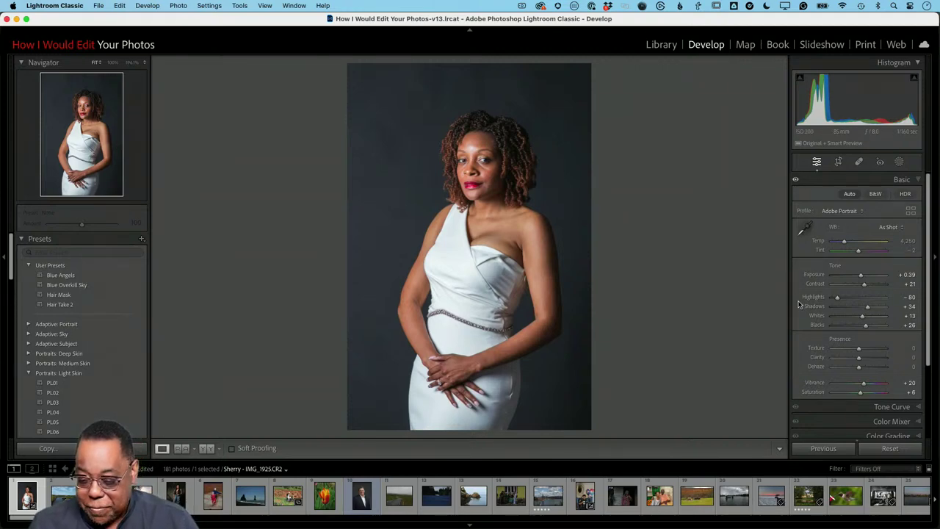
# Step: Reset Saturation (+6) and Vibrance (+20) back to 0
pyautogui.doubleClick(862, 401)
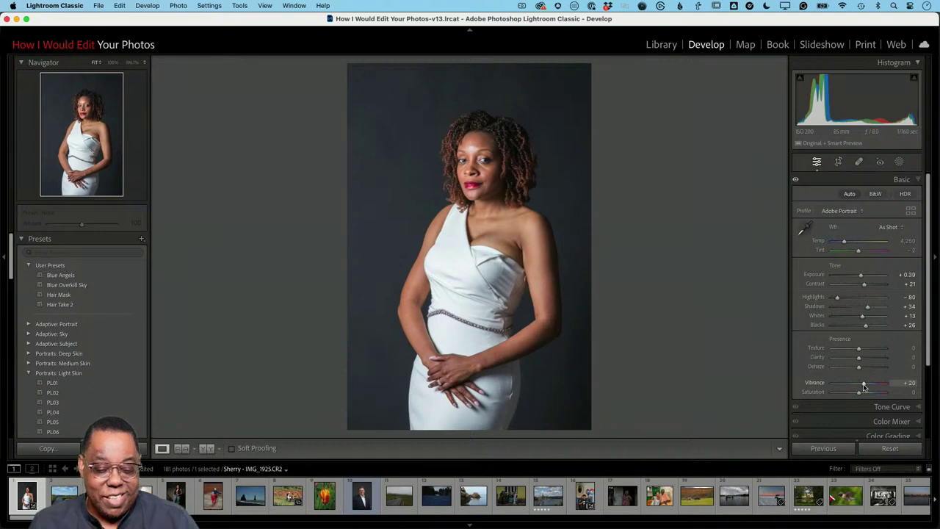
pyautogui.doubleClick(863, 384)
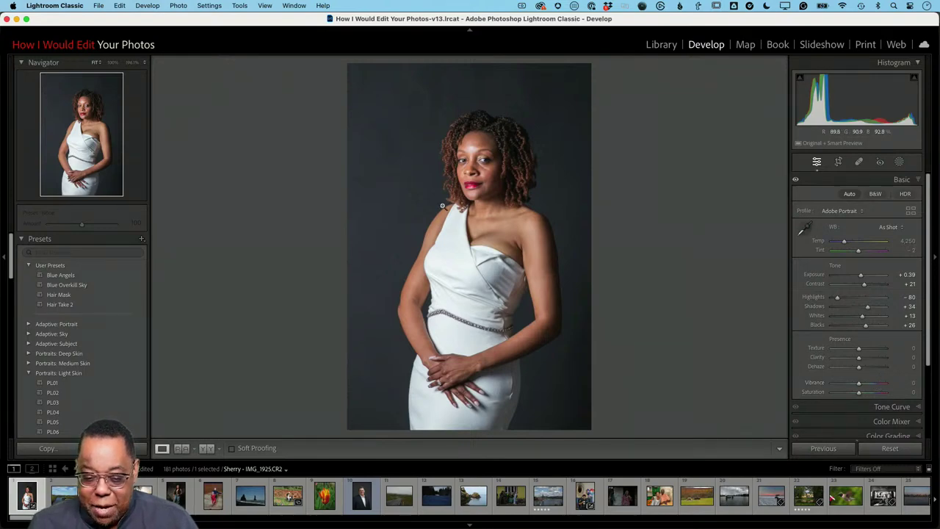
# Step: Zoom in on the eyes and expand the Detail panel (Radius 1.0, Detail 25, Masking 0)
pyautogui.click(479, 175)
pyautogui.moveTo(612, 233); pyautogui.dragTo(565, 441)
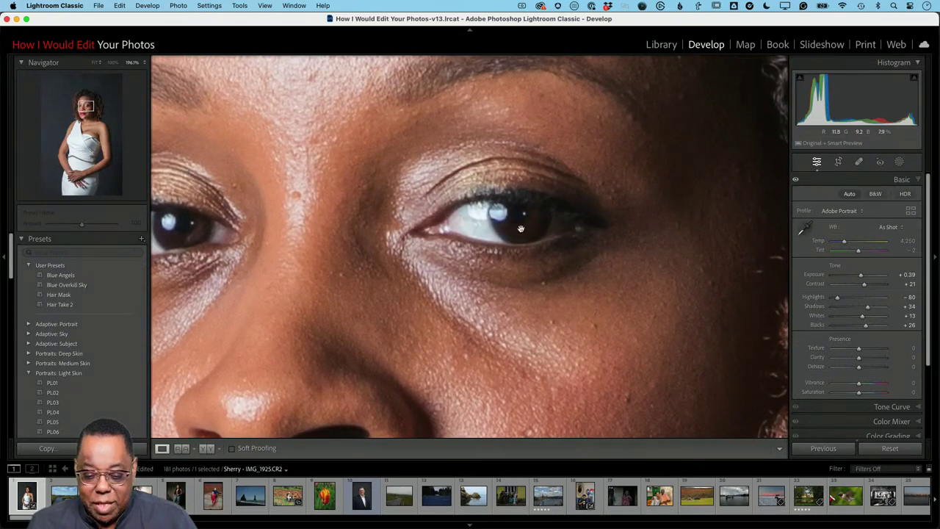
pyautogui.scroll(-5, 877, 387)
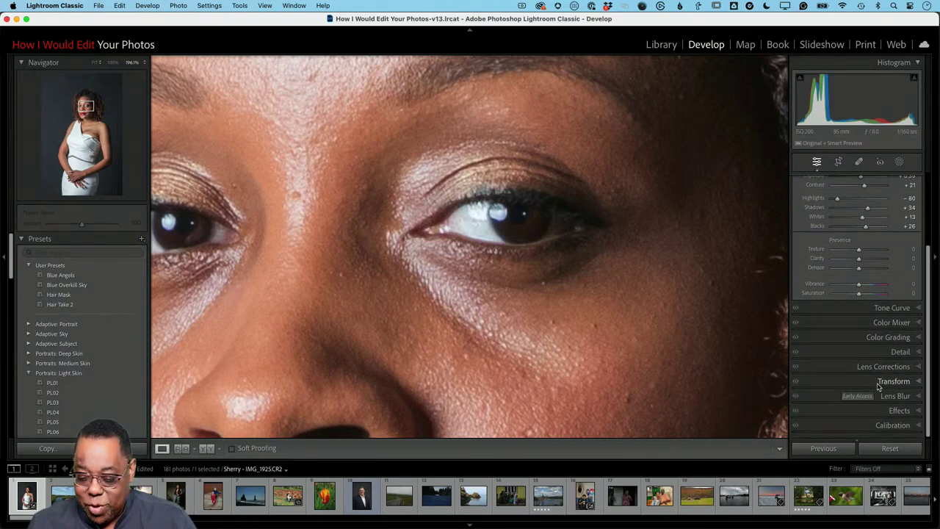
pyautogui.click(919, 355)
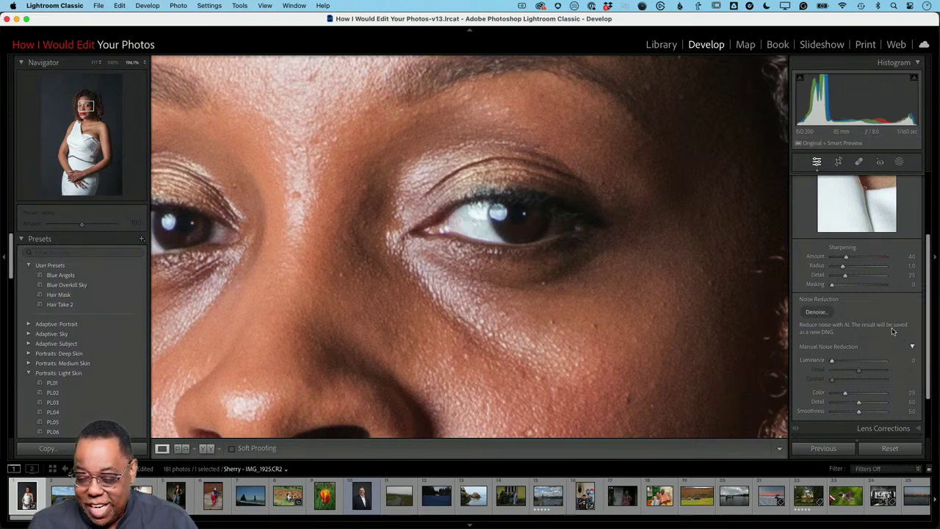
pyautogui.scroll(2, 892, 332)
pyautogui.scroll(2, 892, 332)
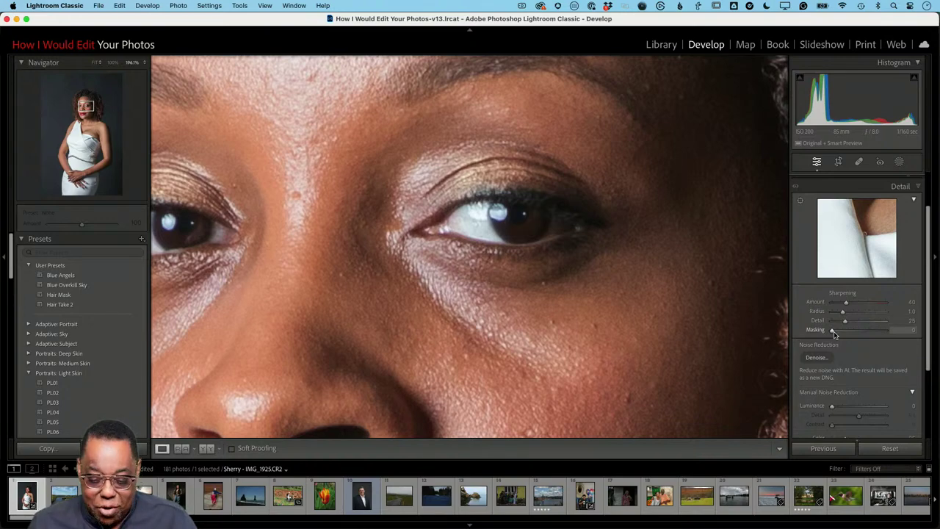
# Step: Set Sharpening Masking to 96 with the Alt mask preview so only edges sharpen
pyautogui.press('alt')
pyautogui.moveTo(833, 333)
pyautogui.mouseDown()
pyautogui.moveTo(897, 335)
pyautogui.moveTo(823, 339)
pyautogui.mouseUp()
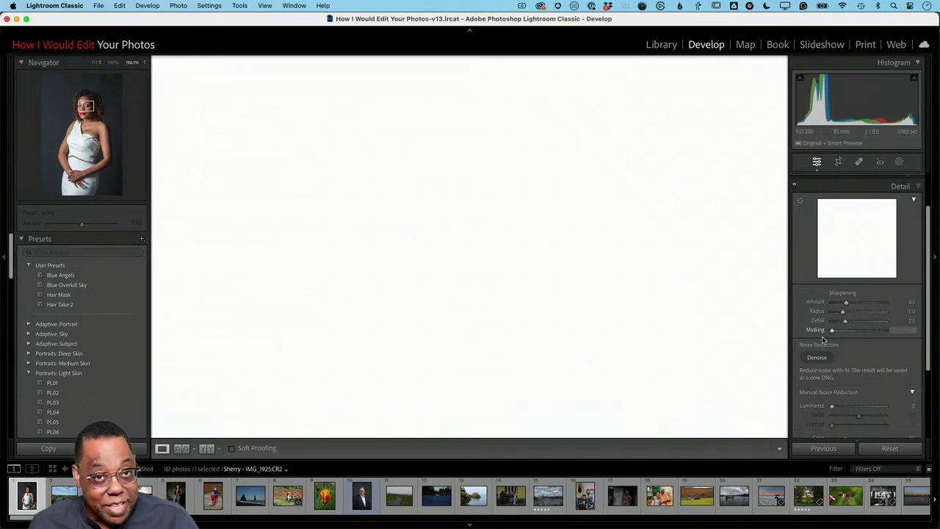
pyautogui.moveTo(830, 336); pyautogui.dragTo(905, 335)
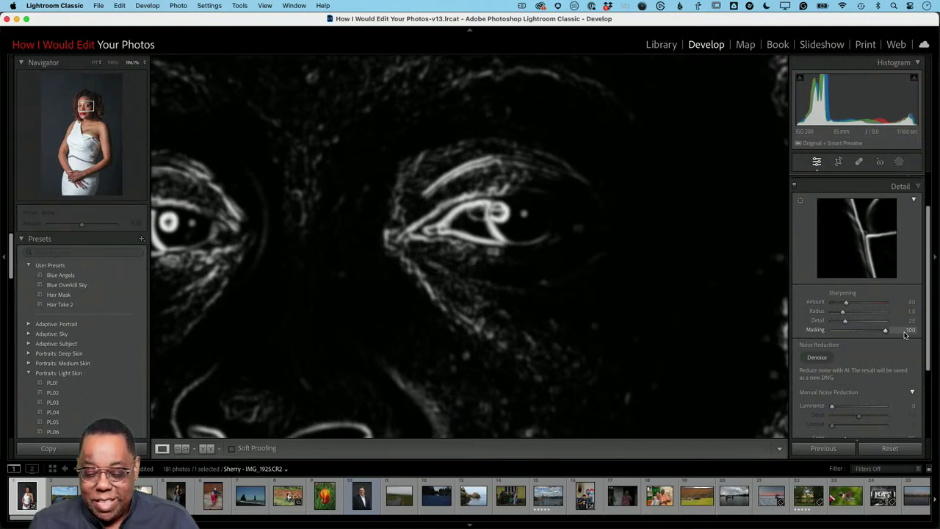
pyautogui.moveTo(885, 331)
pyautogui.mouseDown()
pyautogui.moveTo(870, 336)
pyautogui.moveTo(883, 334)
pyautogui.mouseUp()
# Step: Set Sharpening Amount to 70 and return to the full-portrait view
pyautogui.scroll(-1, 881, 334)
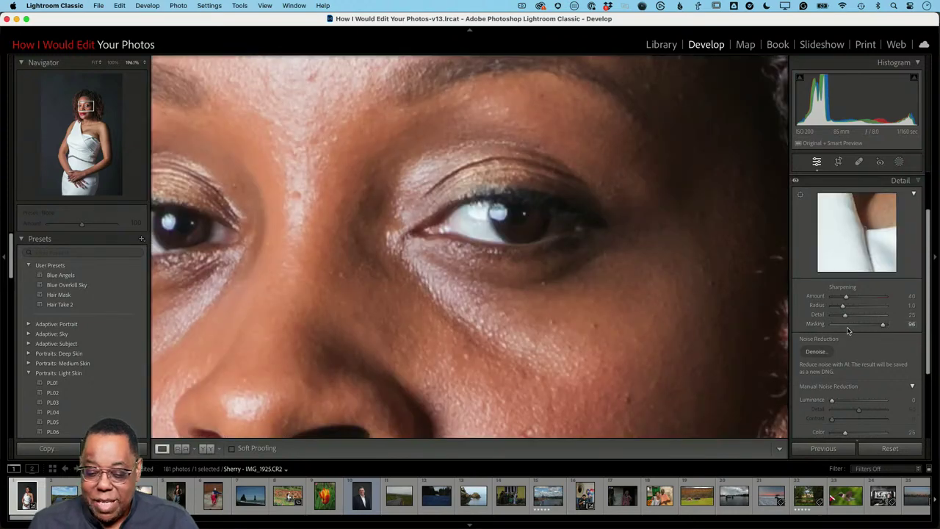
pyautogui.moveTo(845, 297); pyautogui.dragTo(821, 309)
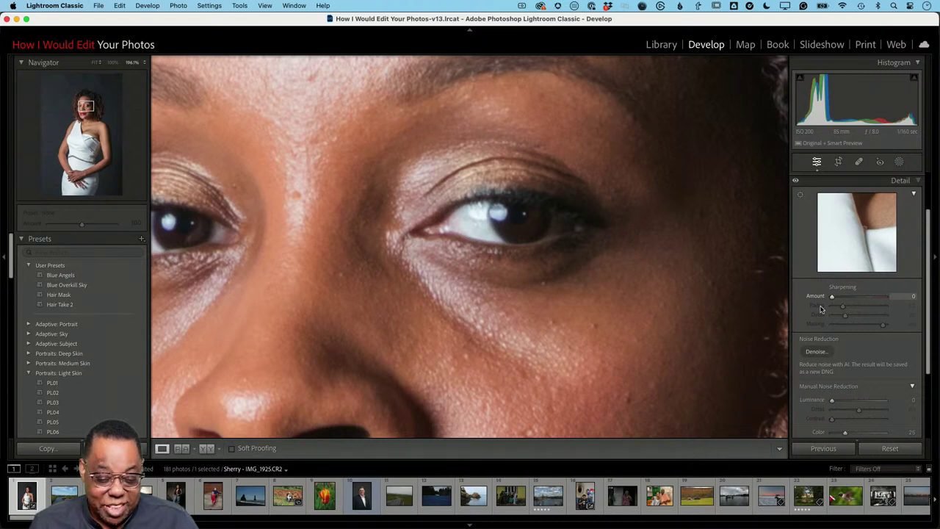
pyautogui.moveTo(821, 310); pyautogui.dragTo(893, 300)
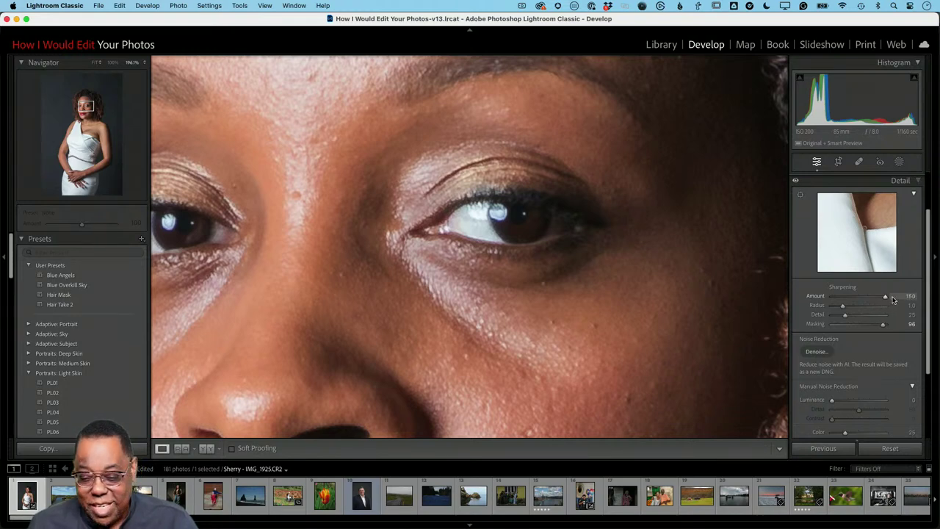
pyautogui.moveTo(892, 296); pyautogui.dragTo(859, 304)
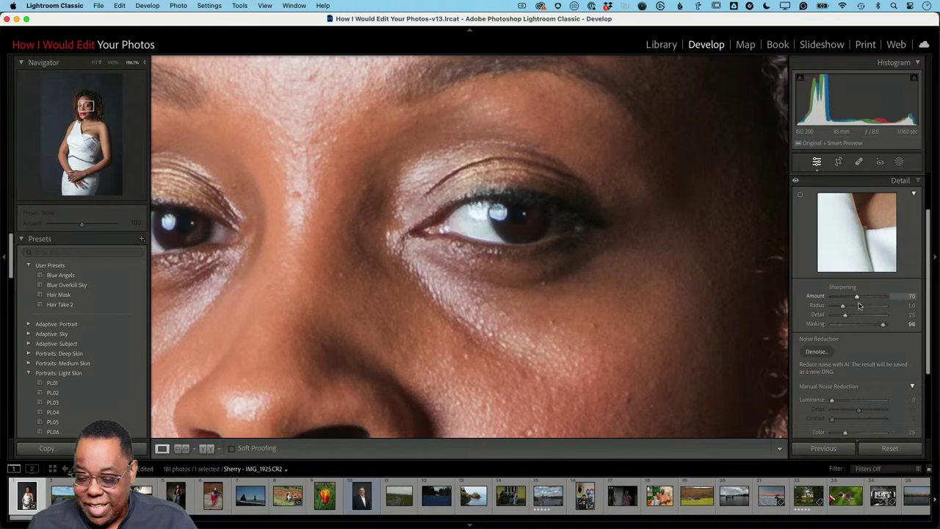
pyautogui.click(614, 286)
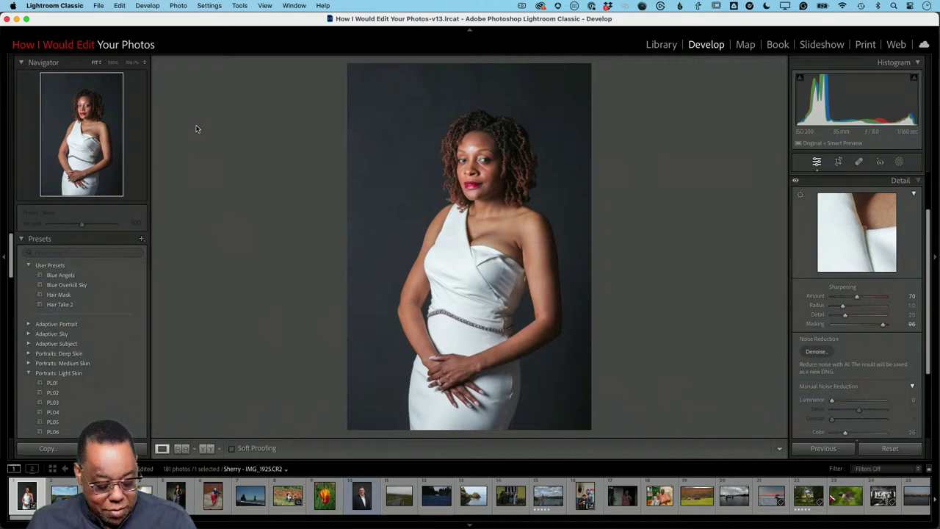
# Step: Switch from Lightroom Classic to the Photoshop 2024 window
pyautogui.press('super+Tab')
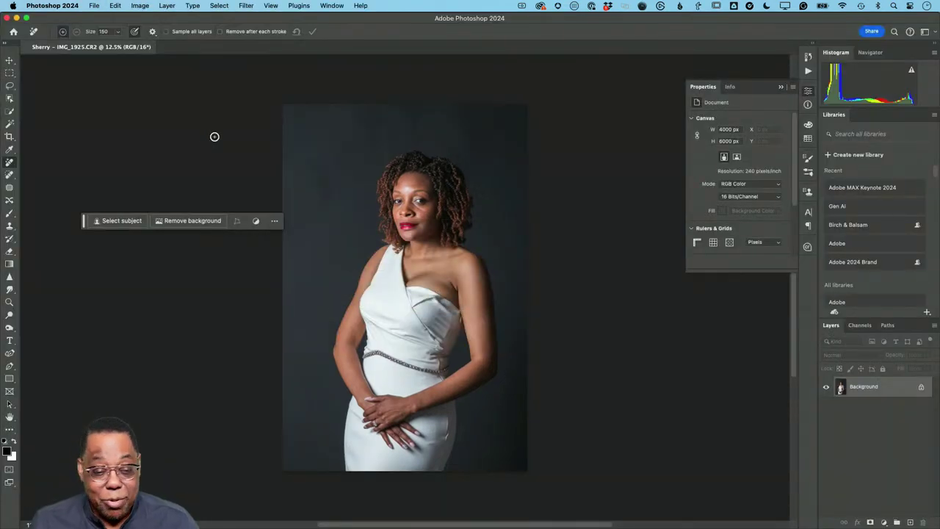
# Step: Select the Move tool in Photoshop's toolbar
pyautogui.click(10, 62)
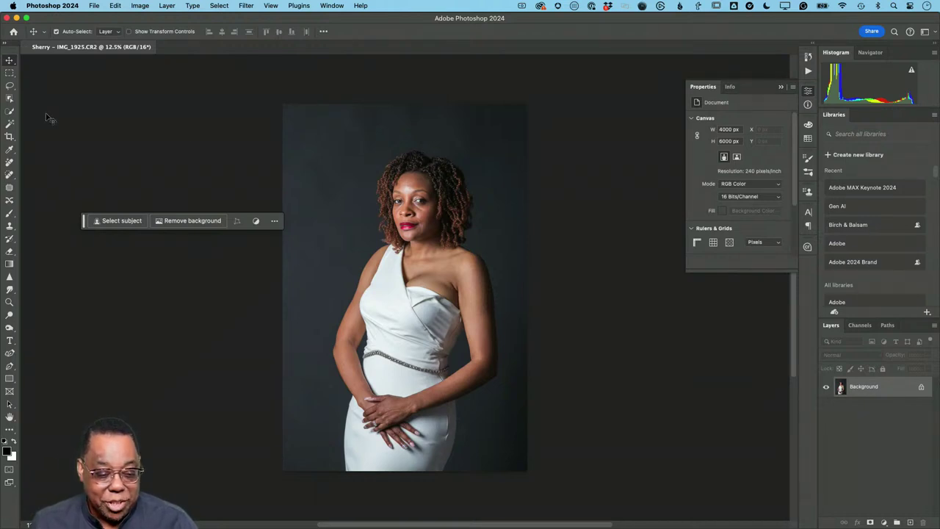
# Step: Frame the portrait with the Crop tool's 4 x 5 in 300 ppi preset
pyautogui.click(10, 137)
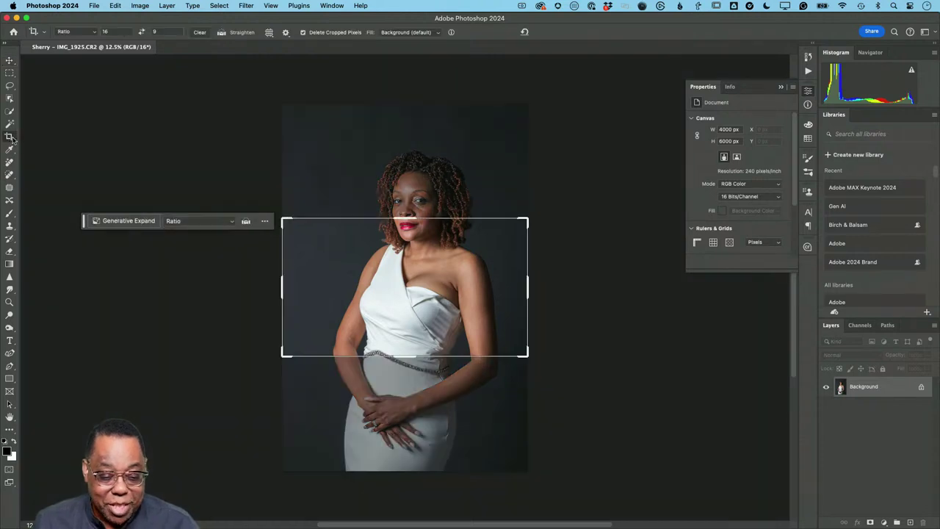
pyautogui.click(92, 34)
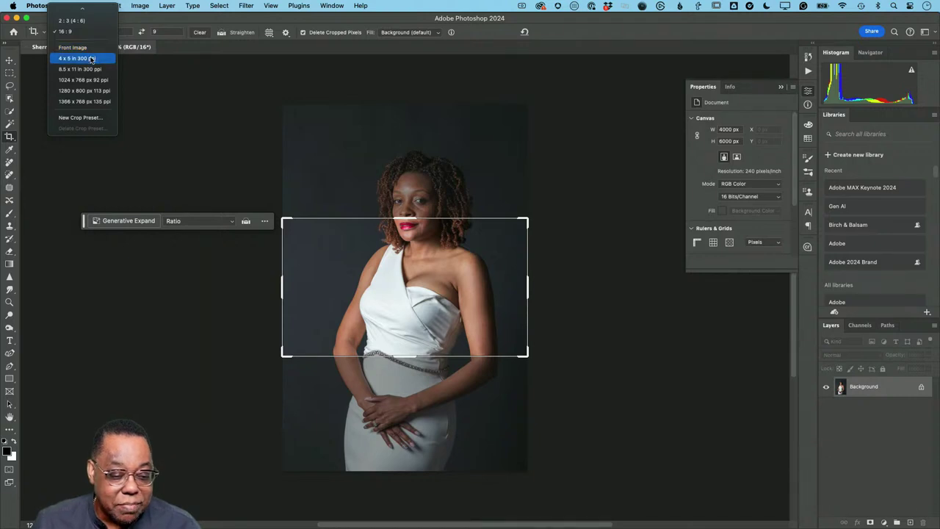
pyautogui.click(92, 58)
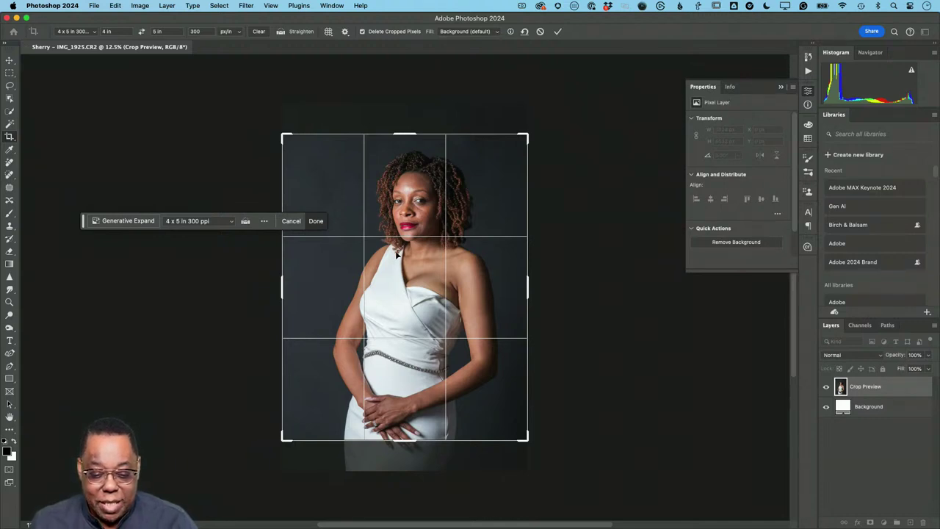
# Step: Shift the portrait up inside the 4x5 crop and extend the crop past the left edge
pyautogui.moveTo(399, 257); pyautogui.dragTo(400, 245)
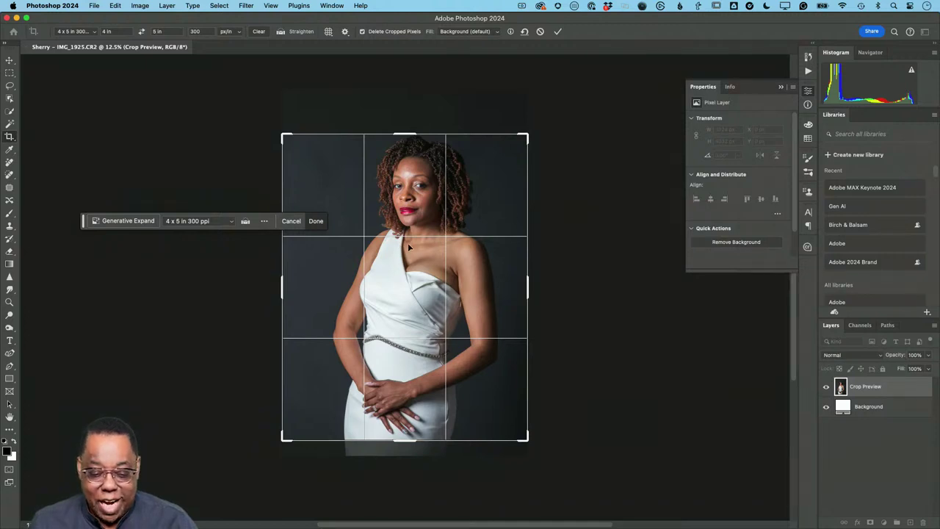
pyautogui.moveTo(410, 259)
pyautogui.mouseDown()
pyautogui.moveTo(409, 233)
pyautogui.moveTo(409, 295)
pyautogui.moveTo(409, 261)
pyautogui.mouseUp()
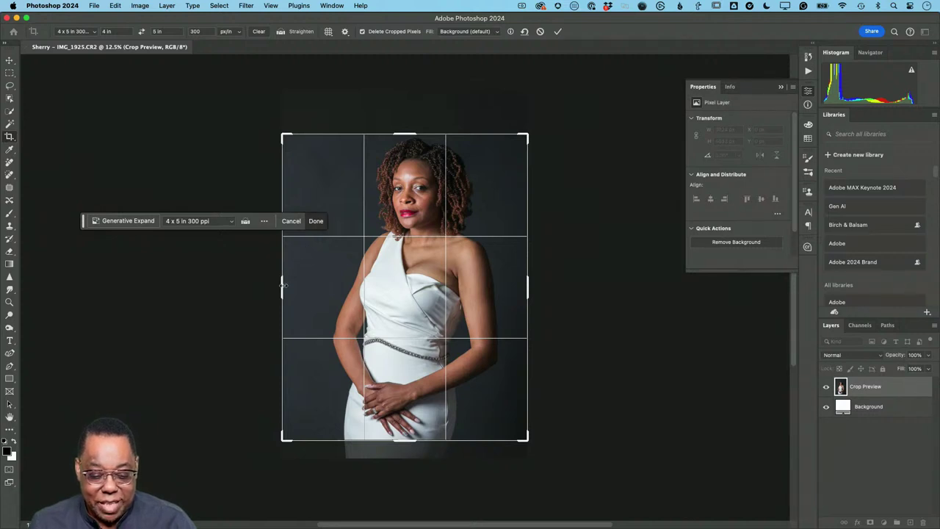
pyautogui.moveTo(282, 285); pyautogui.dragTo(271, 285)
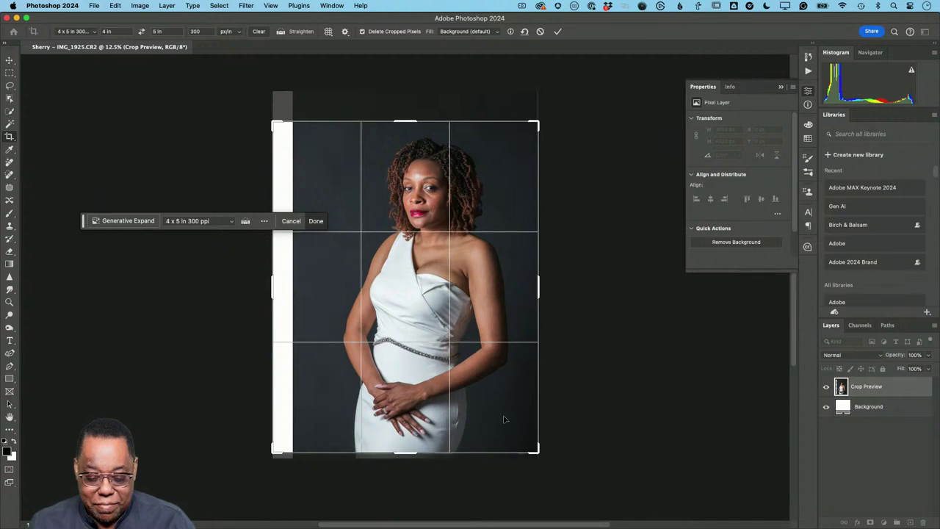
pyautogui.moveTo(503, 426)
pyautogui.mouseDown()
pyautogui.moveTo(504, 354)
pyautogui.moveTo(512, 417)
pyautogui.moveTo(504, 417)
pyautogui.mouseUp()
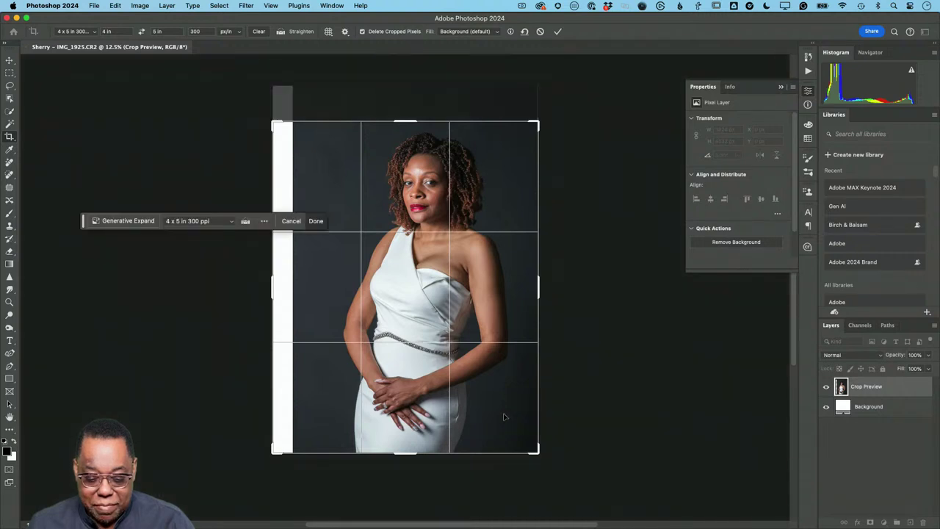
pyautogui.moveTo(374, 437); pyautogui.dragTo(371, 436)
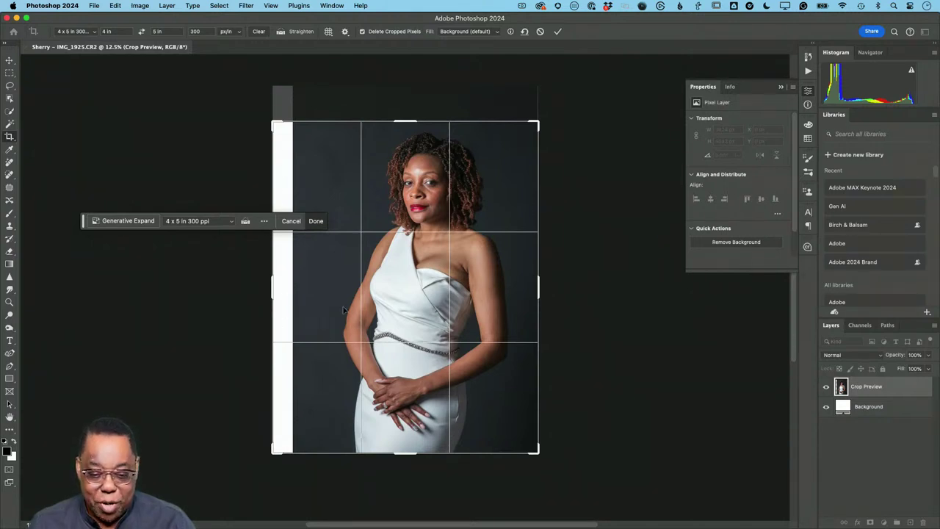
# Step: Commit the crop with Content-Aware Fill, producing a 1200 × 1500 px image
pyautogui.click(499, 32)
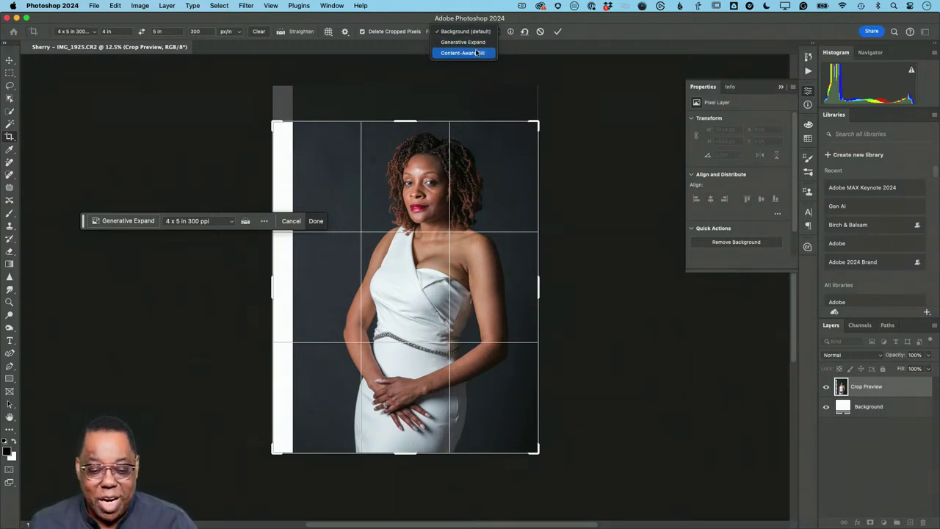
pyautogui.click(462, 53)
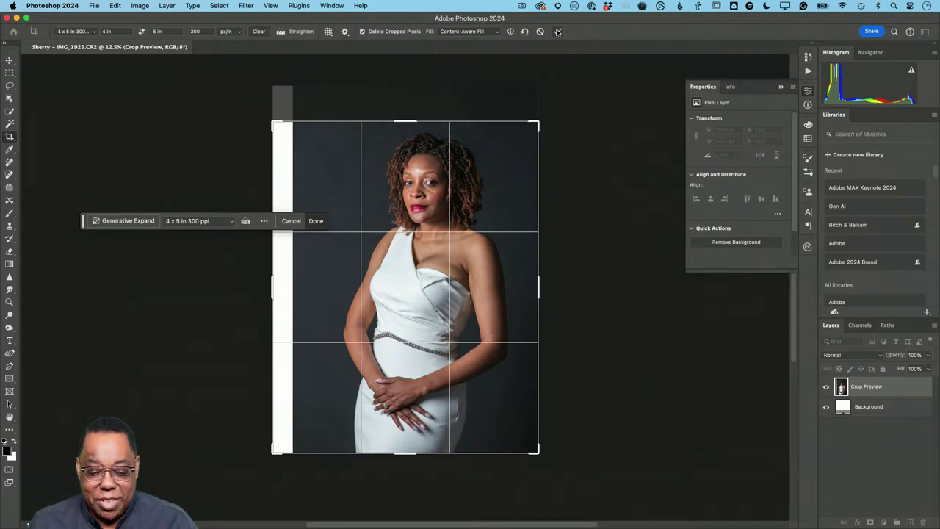
pyautogui.click(558, 32)
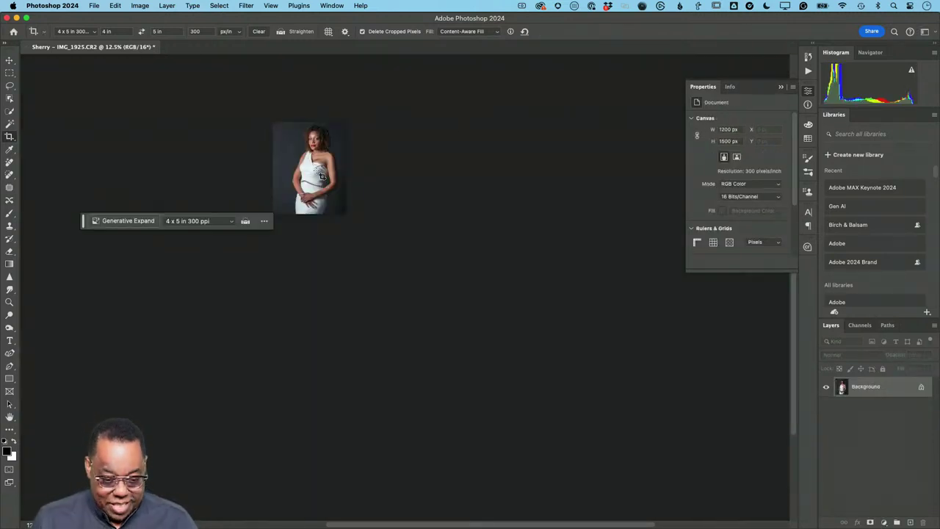
# Step: Undo the crop, clear the size preset, and drag a 4:5 (8:10) crop past the left edge
pyautogui.press('super+z')
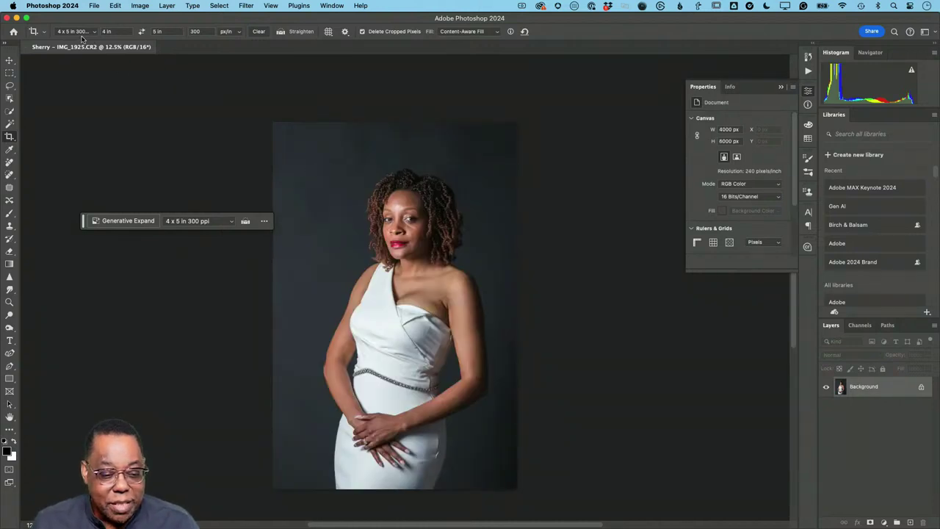
pyautogui.click(257, 33)
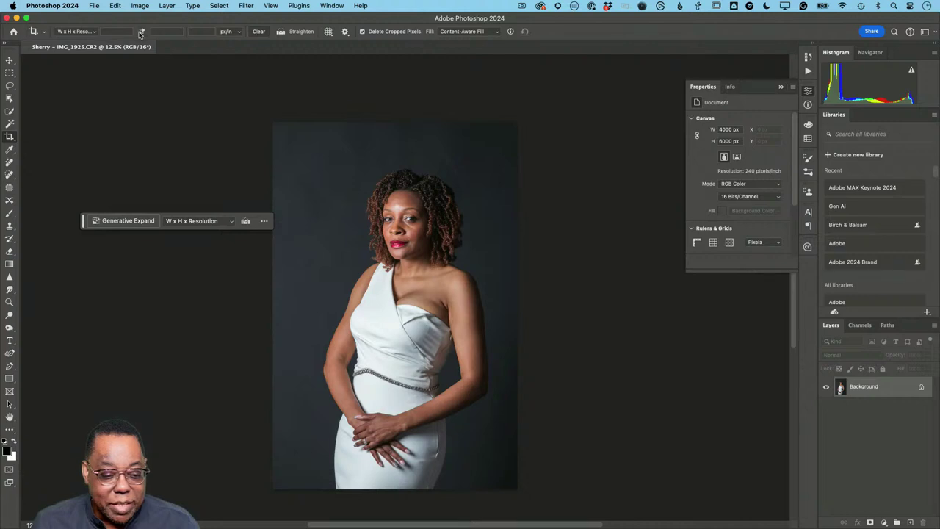
pyautogui.click(94, 33)
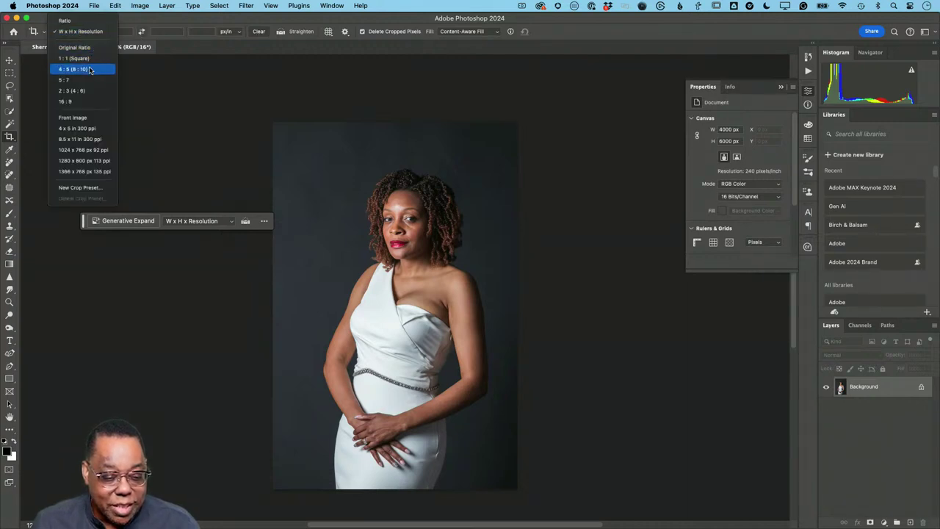
pyautogui.click(89, 69)
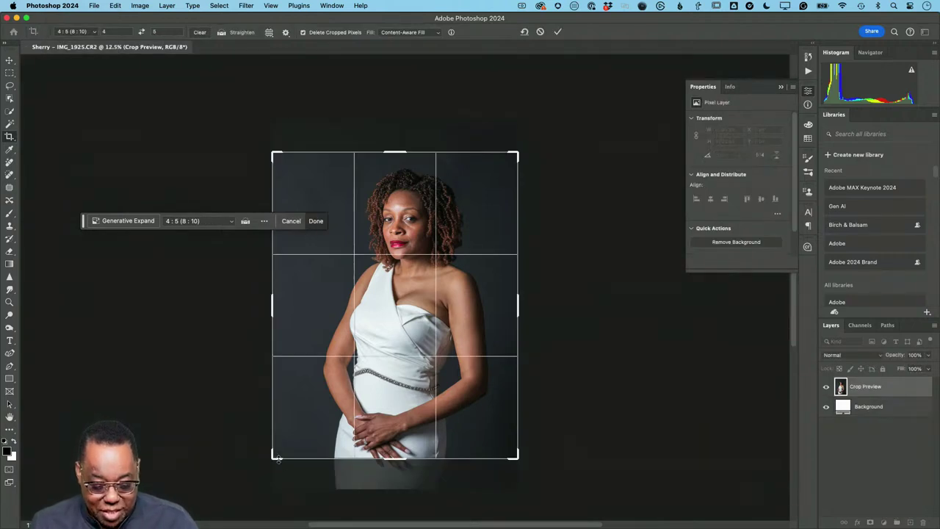
pyautogui.moveTo(277, 457); pyautogui.dragTo(255, 469)
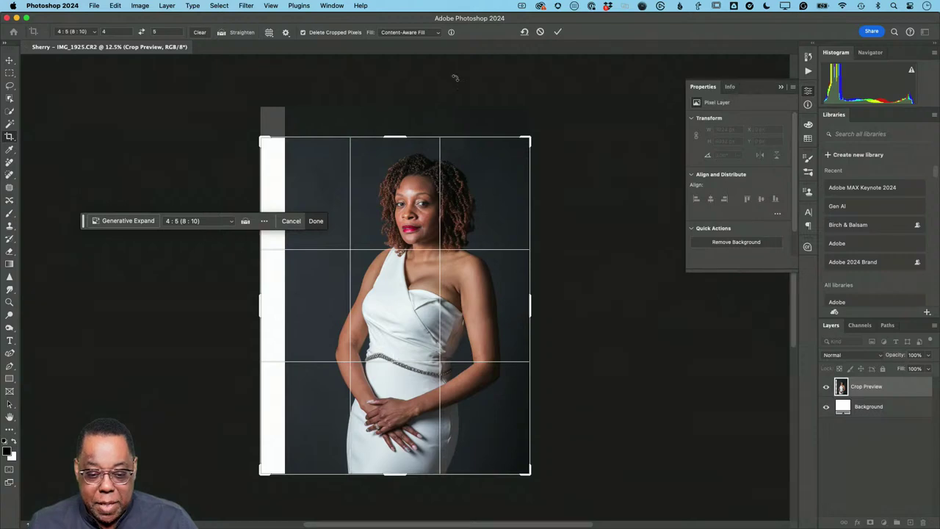
# Step: Commit the 4:5 crop at 4400 × 5500 px and close IMG_1925-Edit.psd
pyautogui.click(555, 32)
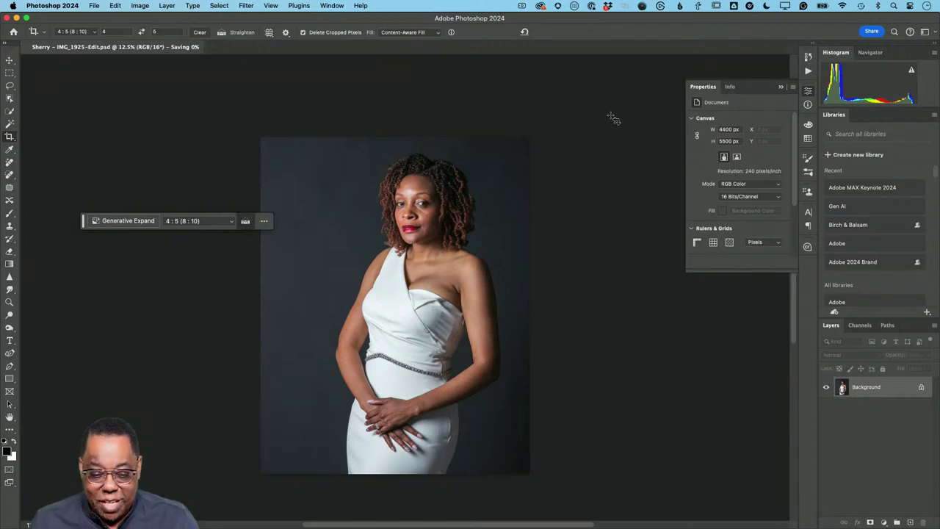
pyautogui.press('super+w')
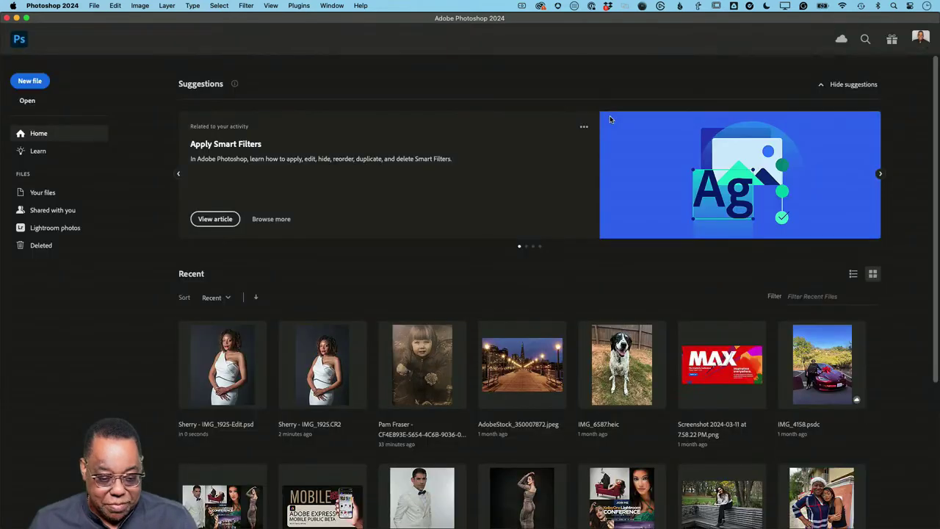
# Step: In Lightroom's Library grid, view IMG_1925-Edit.psd at 100% and back, then start Edit in Photoshop 2024
pyautogui.press('super+Tab')
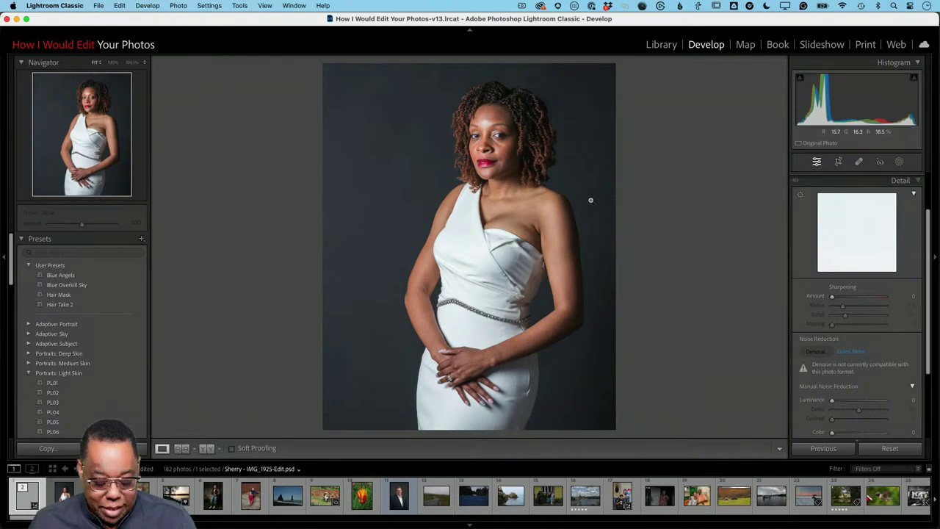
pyautogui.press('g')
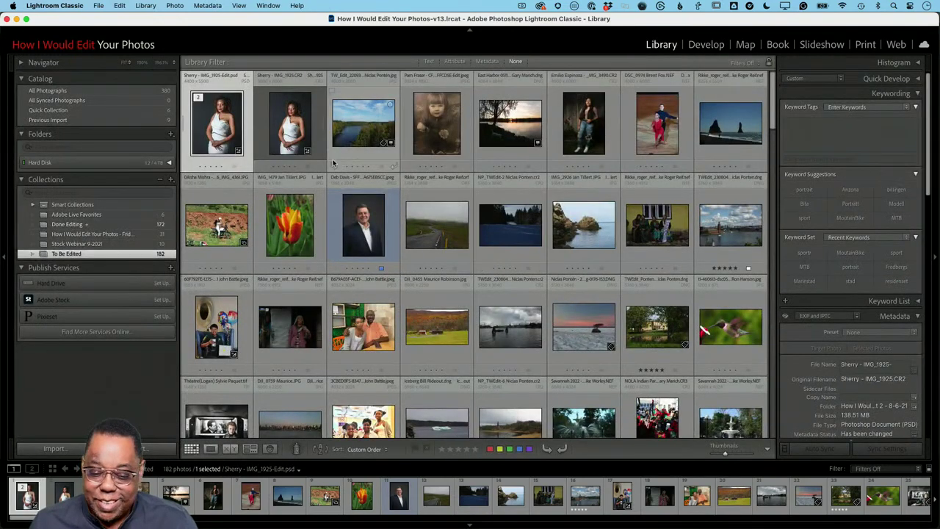
pyautogui.click(290, 145)
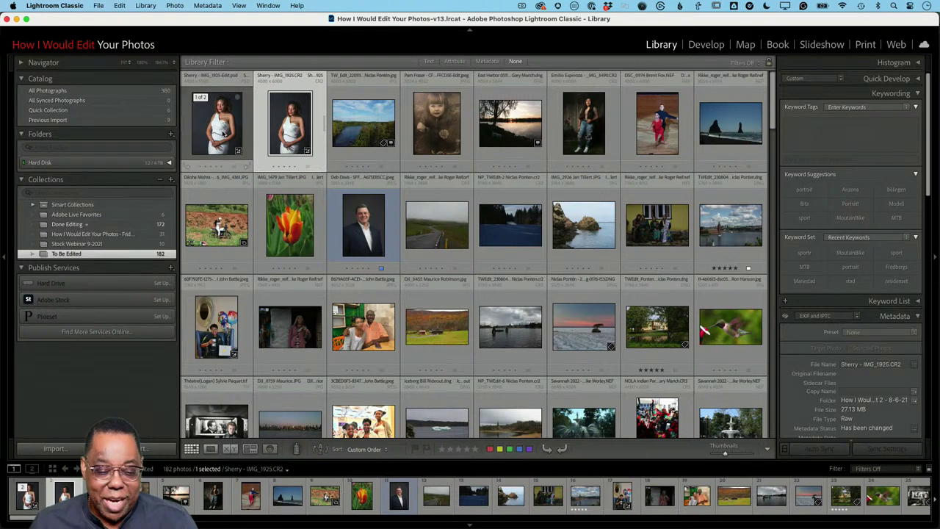
pyautogui.doubleClick(223, 135)
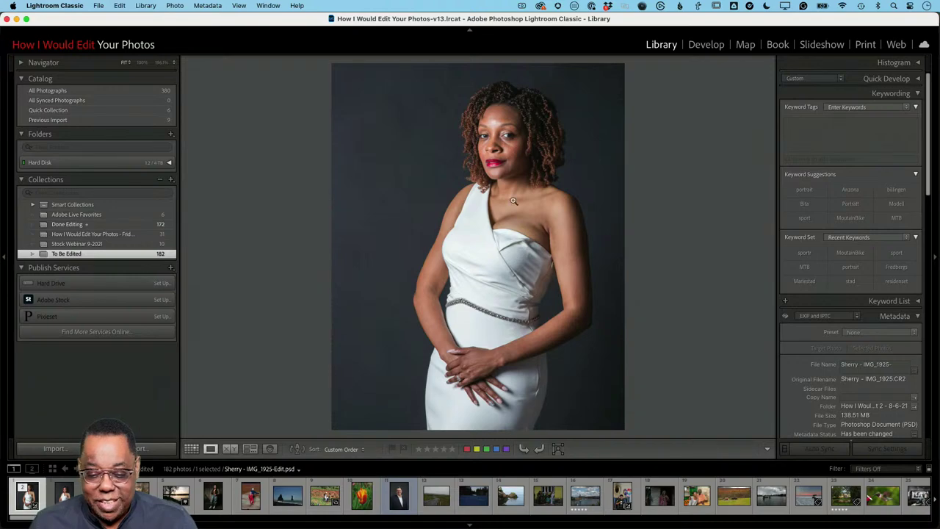
pyautogui.click(493, 128)
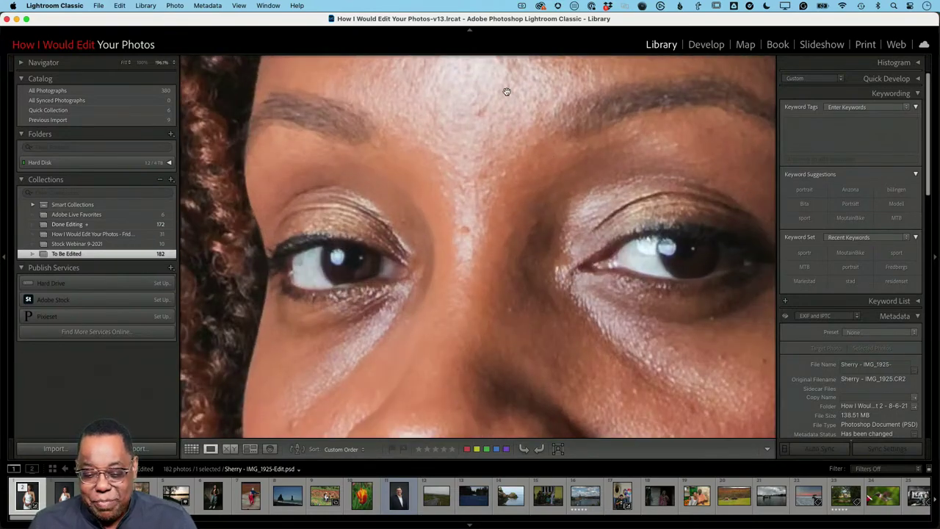
pyautogui.click(480, 141)
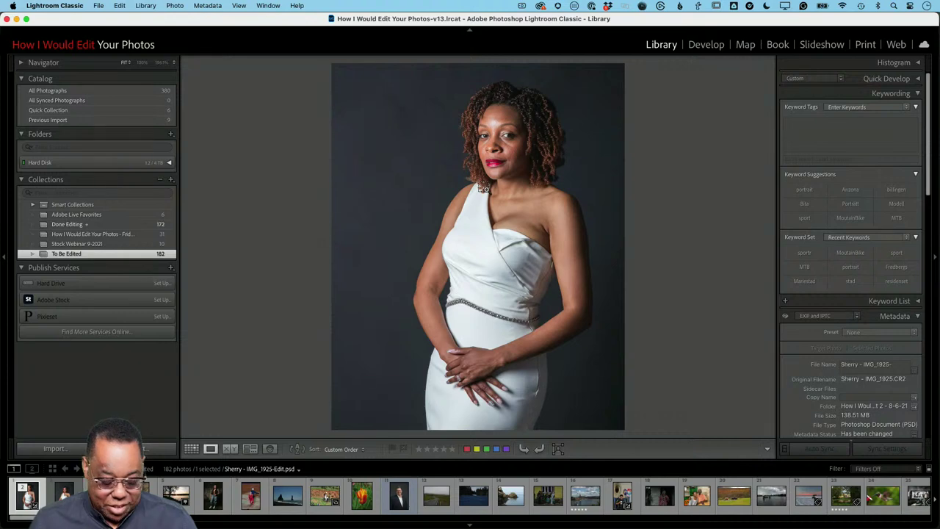
pyautogui.press('super+e')
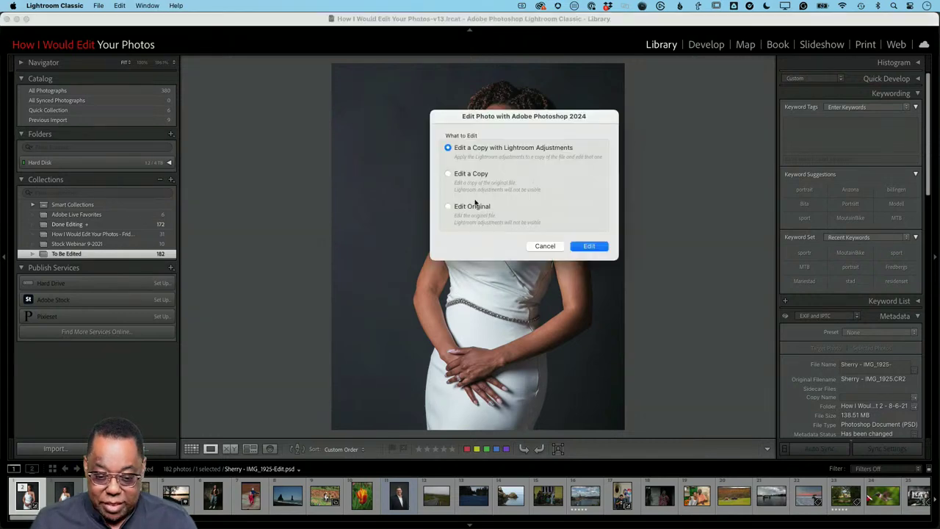
# Step: Open the original PSD in Photoshop and duplicate the Background layer
pyautogui.click(449, 206)
pyautogui.click(589, 246)
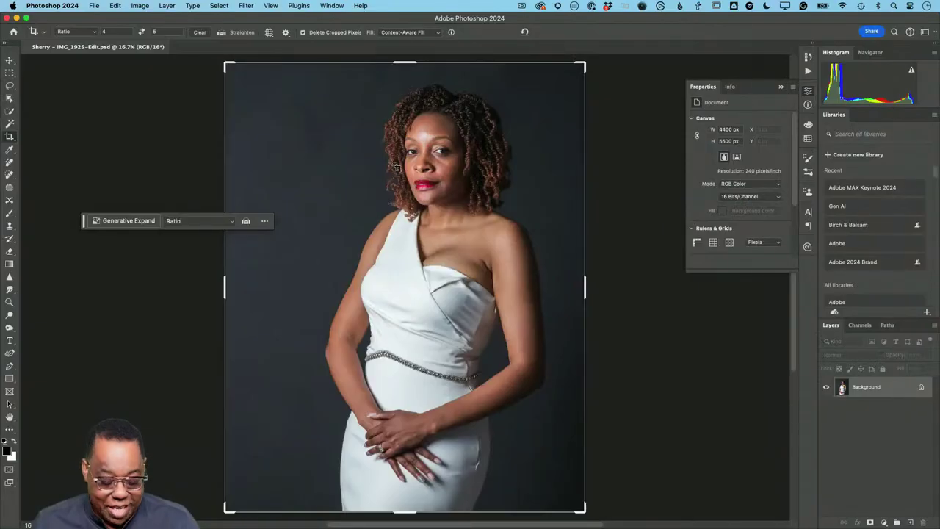
pyautogui.press('z')
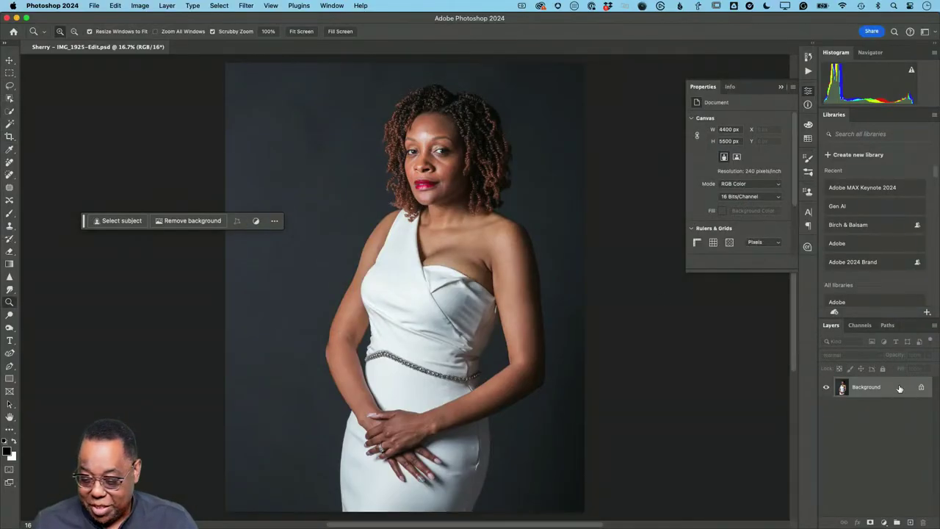
pyautogui.moveTo(900, 389); pyautogui.dragTo(909, 523)
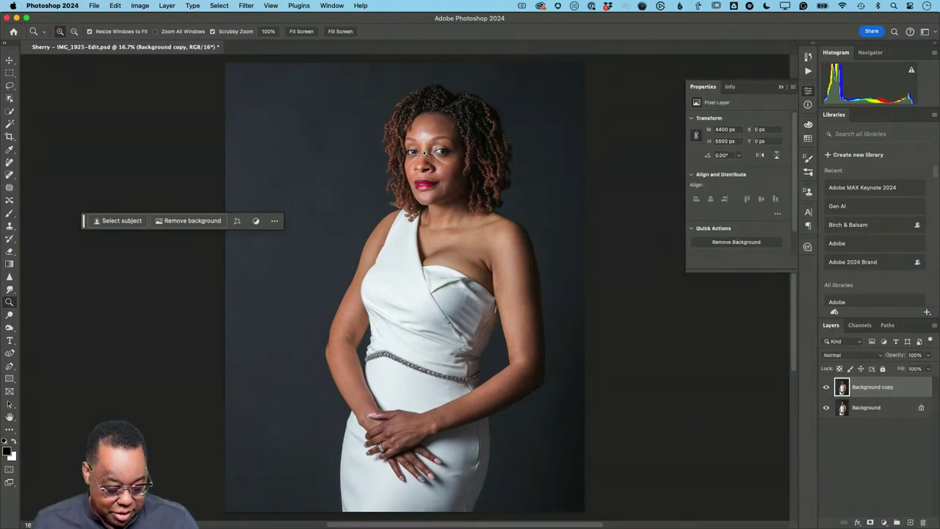
# Step: Zoom in on the face and pick the Clone Stamp Tool
pyautogui.moveTo(421, 144); pyautogui.dragTo(476, 171)
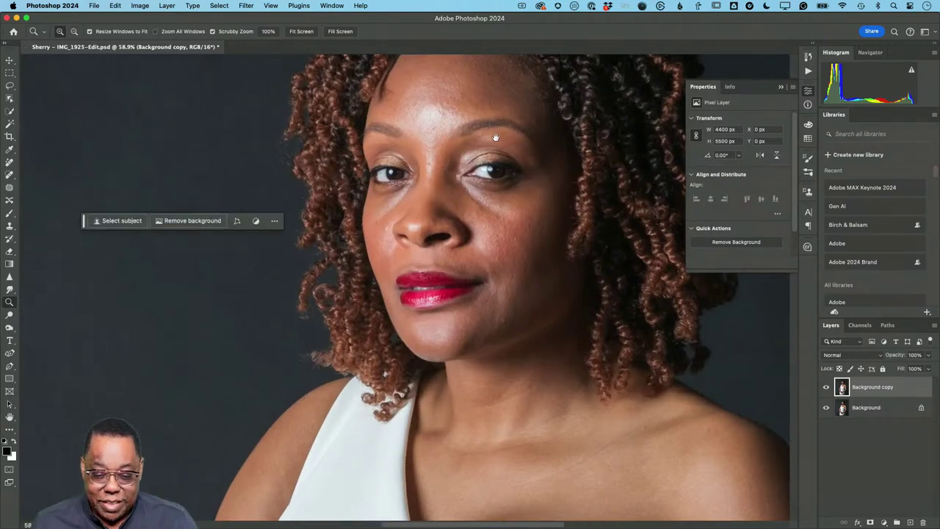
pyautogui.moveTo(496, 138); pyautogui.dragTo(449, 226)
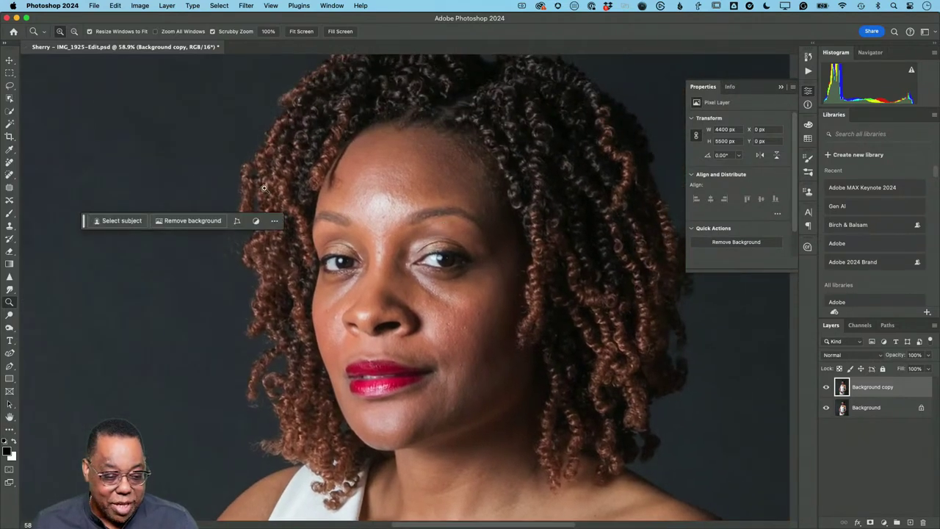
pyautogui.press('s')
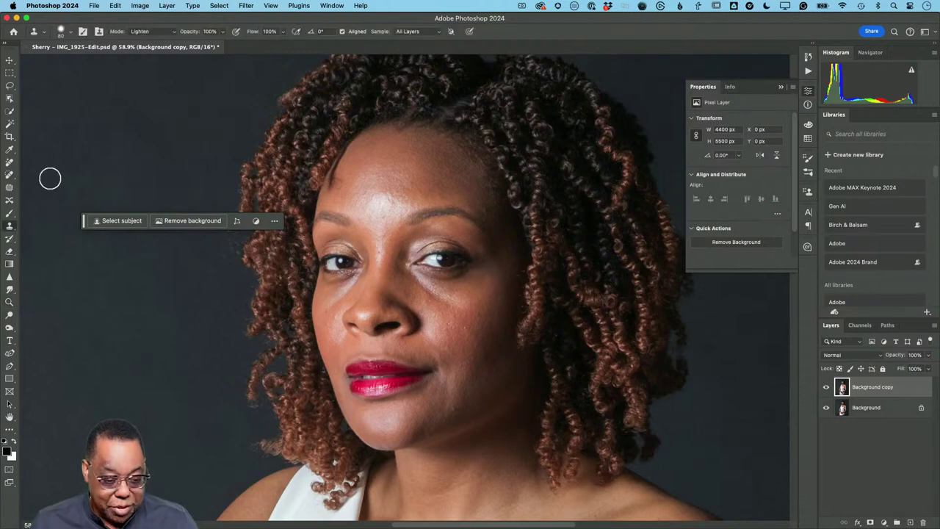
# Step: Set the Clone Stamp to Darken mode at 40% opacity with a 200 px brush
pyautogui.click(174, 33)
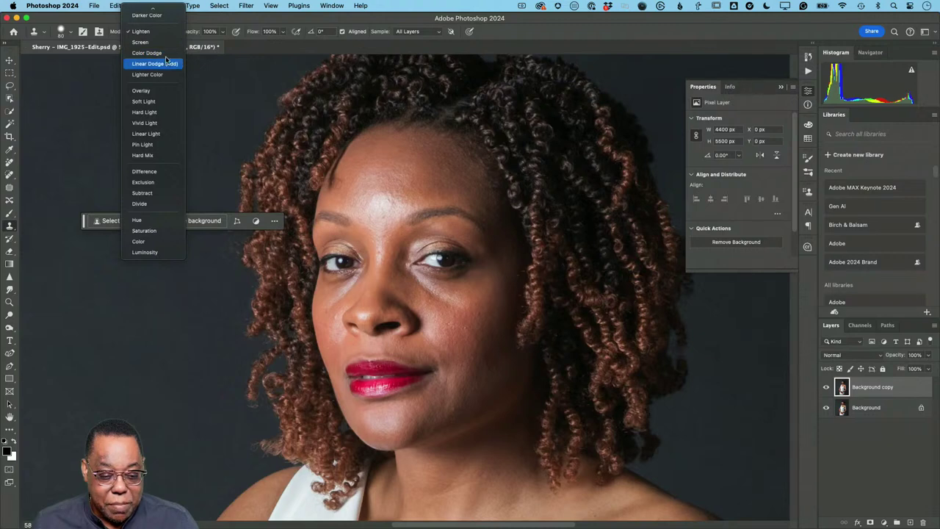
pyautogui.scroll(2, 153, 30)
pyautogui.click(155, 36)
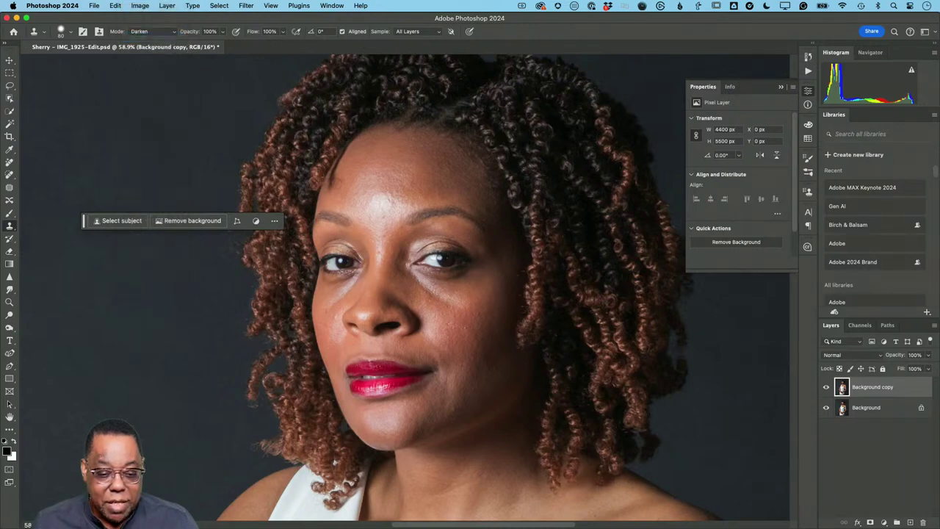
pyautogui.click(216, 30)
pyautogui.write('40')
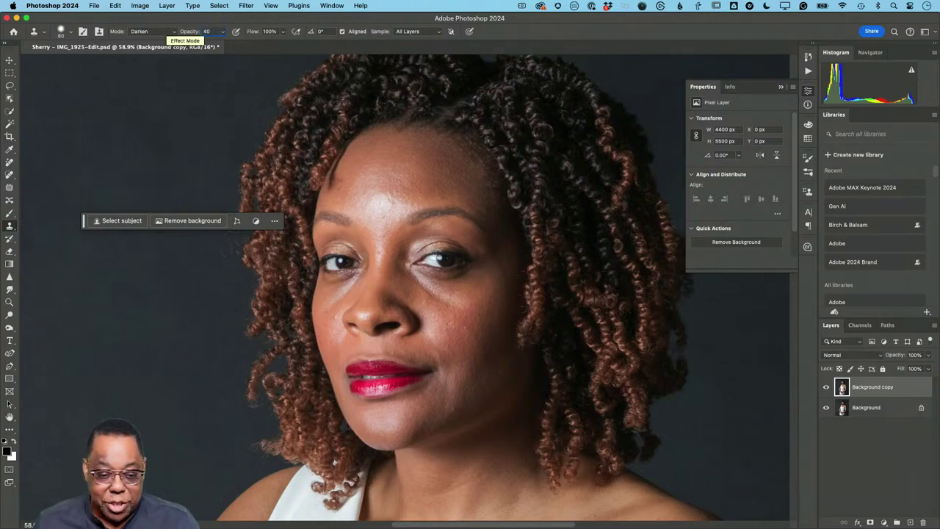
pyautogui.press('Tab')
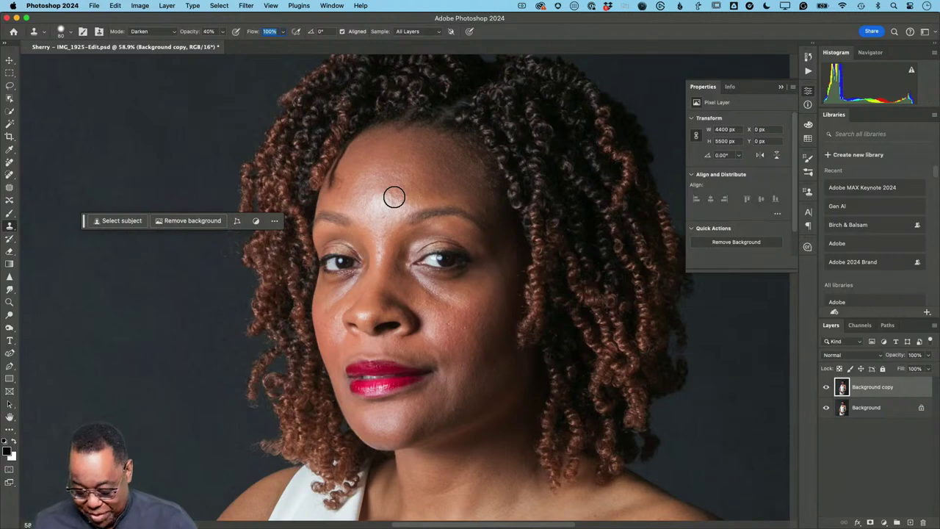
pyautogui.press(']')
pyautogui.press(']')
pyautogui.press(']')
pyautogui.press(']')
pyautogui.press(']')
pyautogui.press(']')
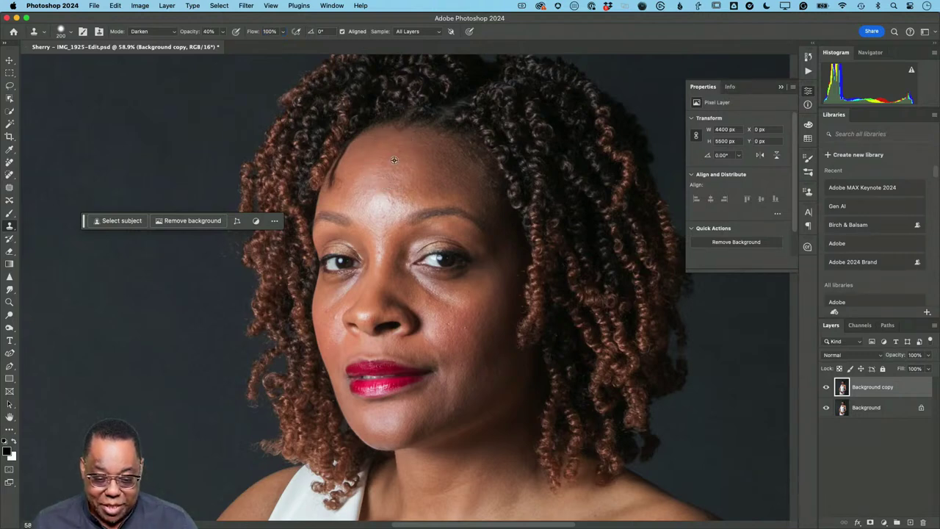
# Step: Sample nearby skin with a resized brush and dab it over the forehead shine
pyautogui.moveTo(390, 163); pyautogui.dragTo(381, 194)
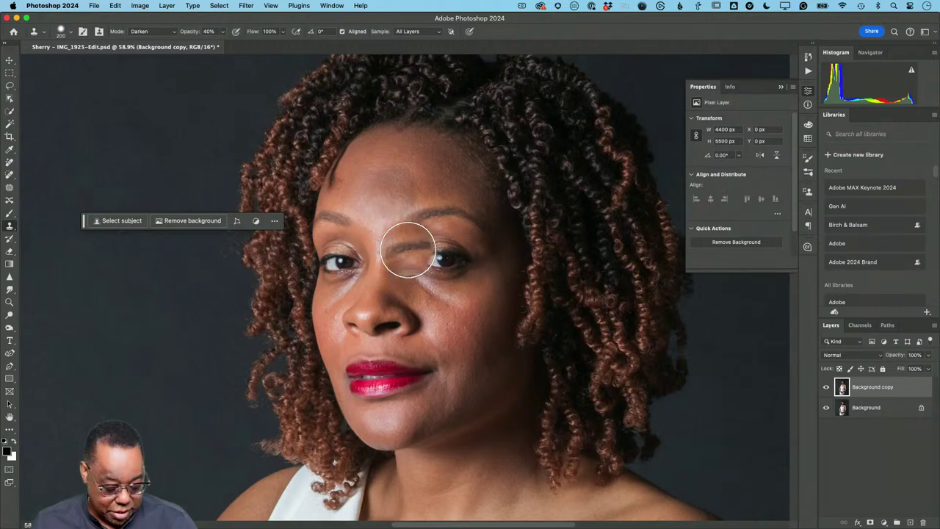
pyautogui.press(']')
pyautogui.press(']')
pyautogui.keyDown('alt'); pyautogui.click(417, 175); pyautogui.keyUp('alt')
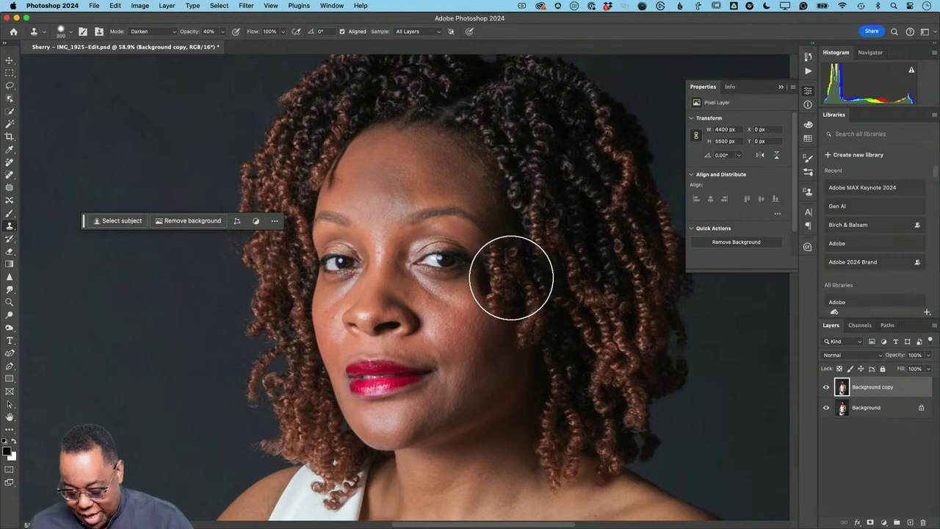
pyautogui.press('[')
pyautogui.press('[')
pyautogui.press('[')
pyautogui.press('[')
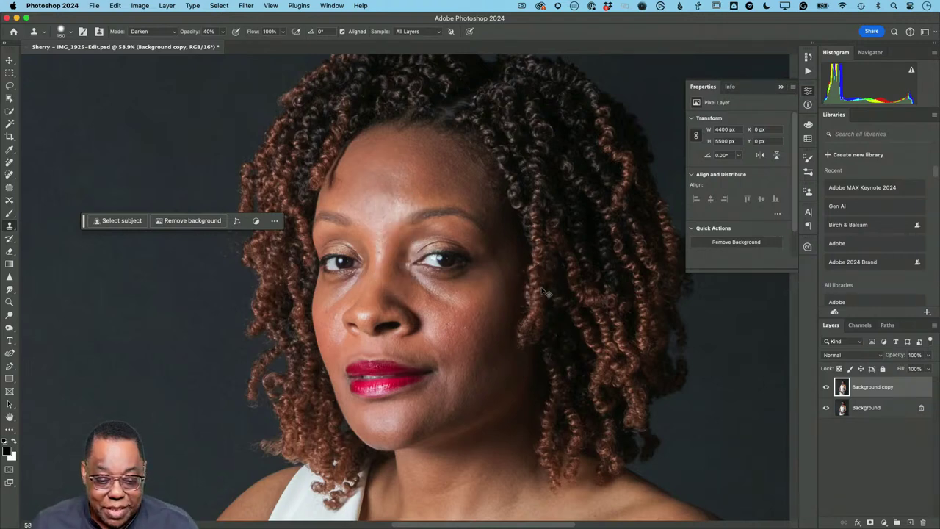
pyautogui.click(405, 188)
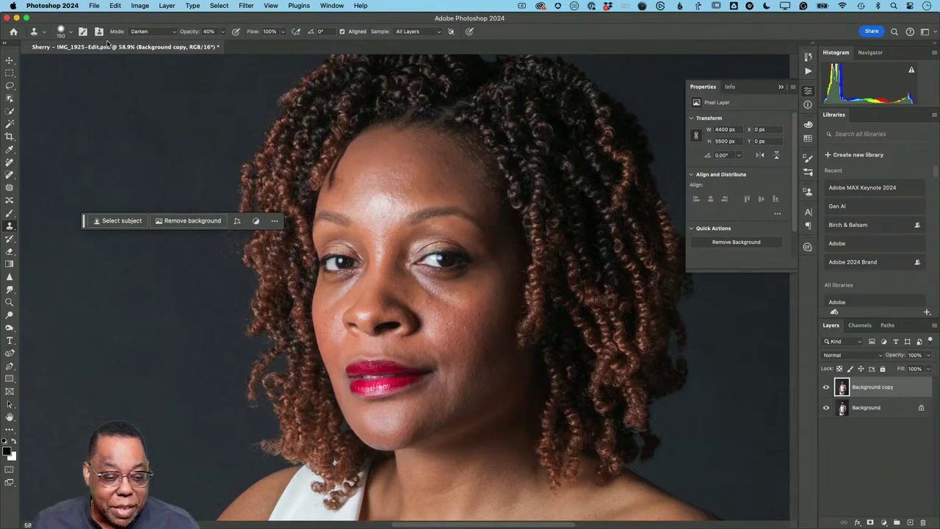
# Step: Set brush hardness to 0%, resample skin at 175 px, and even out the forehead shine
pyautogui.click(70, 34)
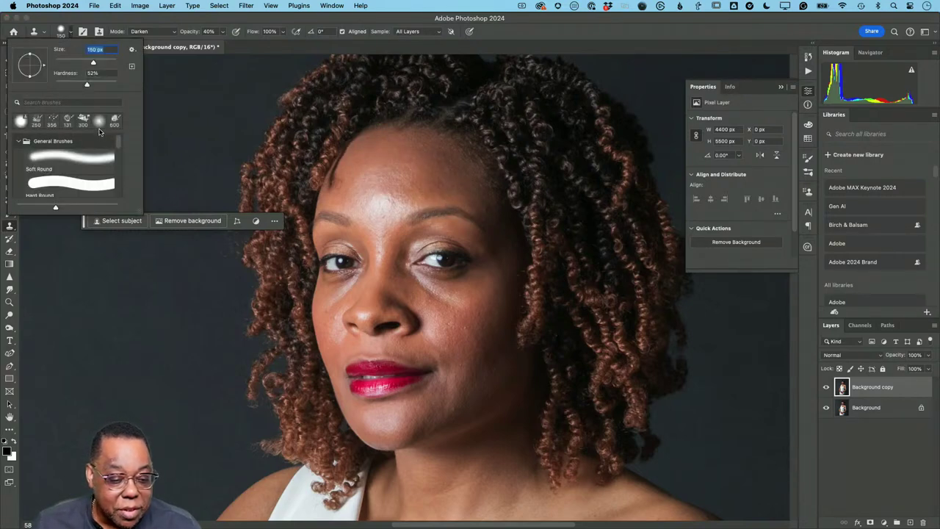
pyautogui.moveTo(87, 86); pyautogui.dragTo(49, 87)
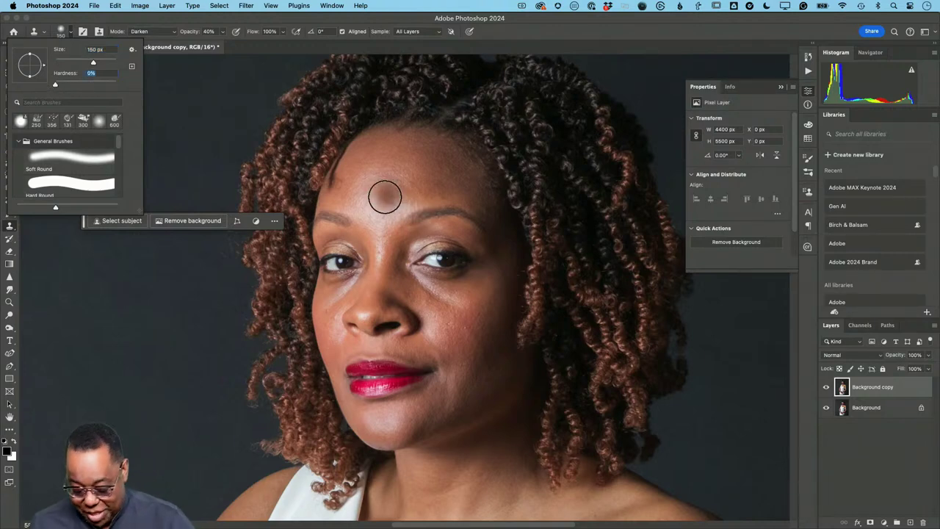
pyautogui.click(419, 181)
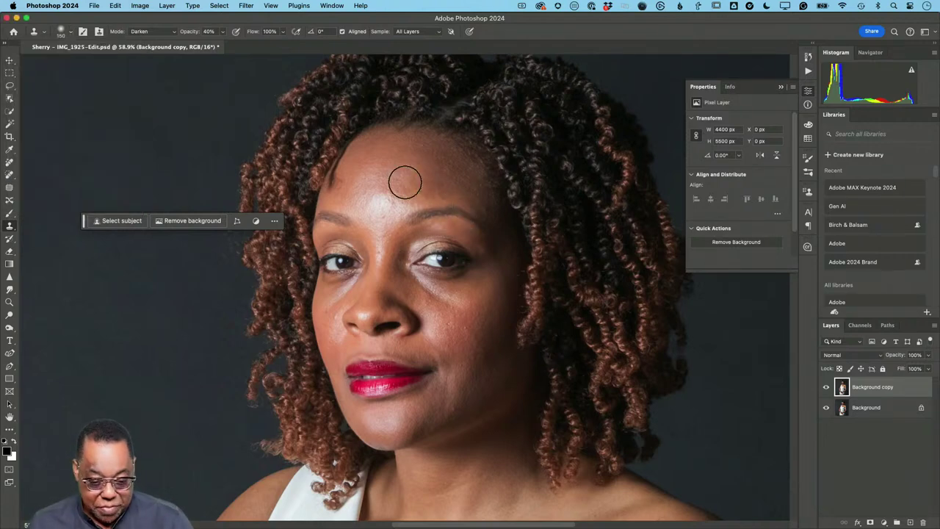
pyautogui.press(']')
pyautogui.press(']')
pyautogui.press(']')
pyautogui.press(']')
pyautogui.press(']')
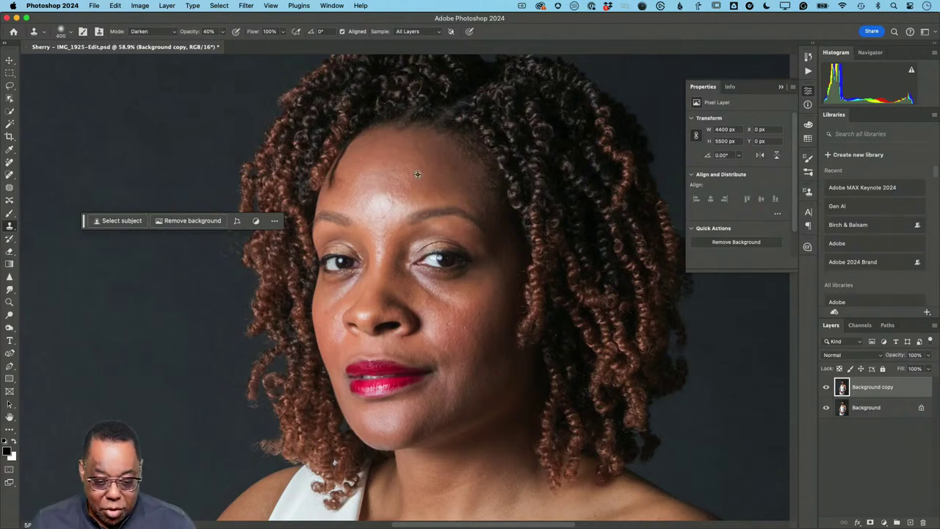
pyautogui.keyDown('alt'); pyautogui.click(418, 168); pyautogui.keyUp('alt')
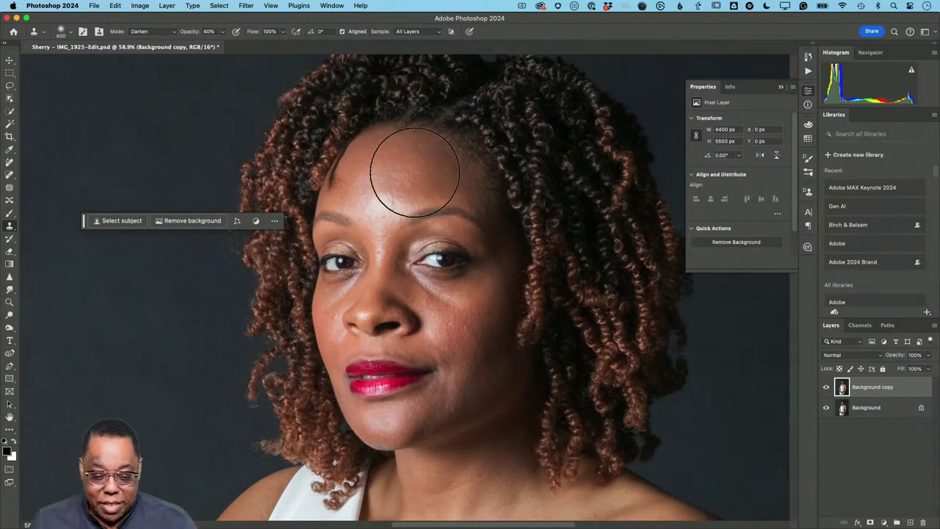
pyautogui.moveTo(384, 179); pyautogui.dragTo(376, 199)
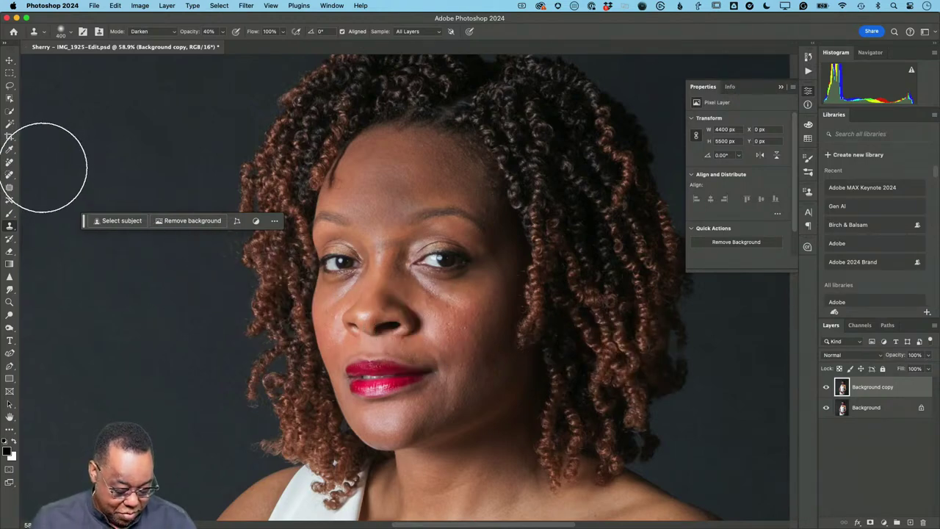
pyautogui.press('y')
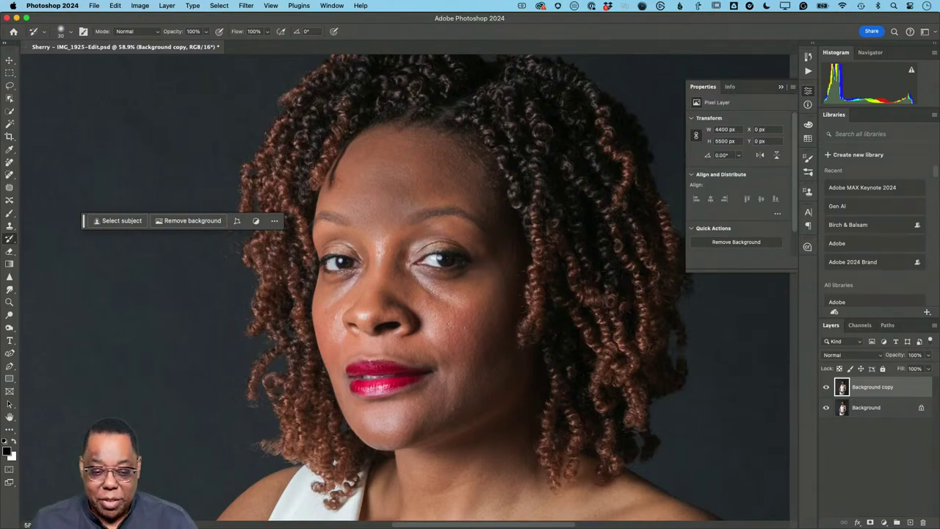
# Step: Save the retouched portrait as IMG_1925-Edit.psd
pyautogui.click(114, 6)
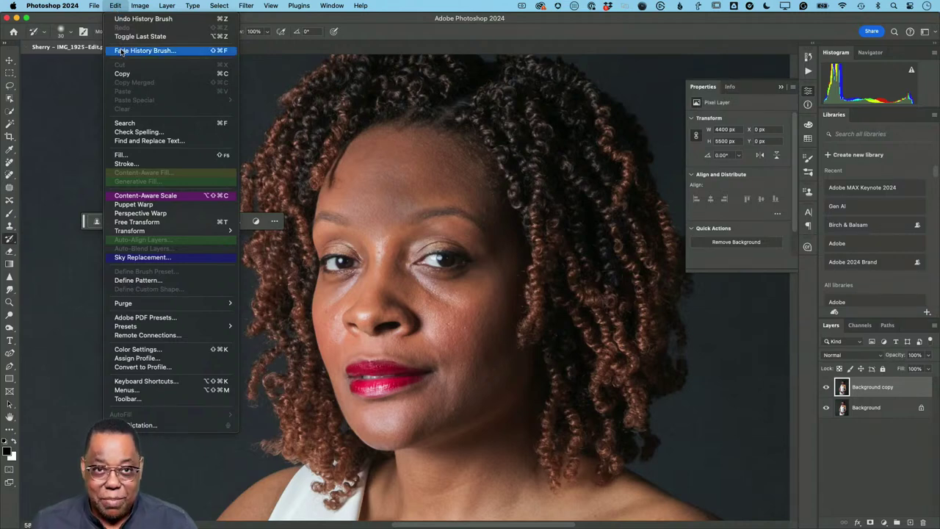
pyautogui.click(115, 6)
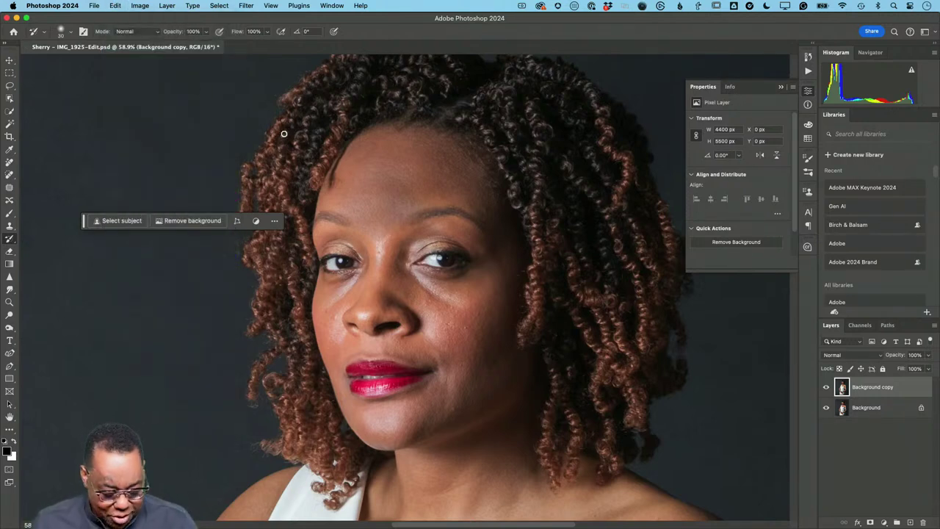
pyautogui.press('super+s')
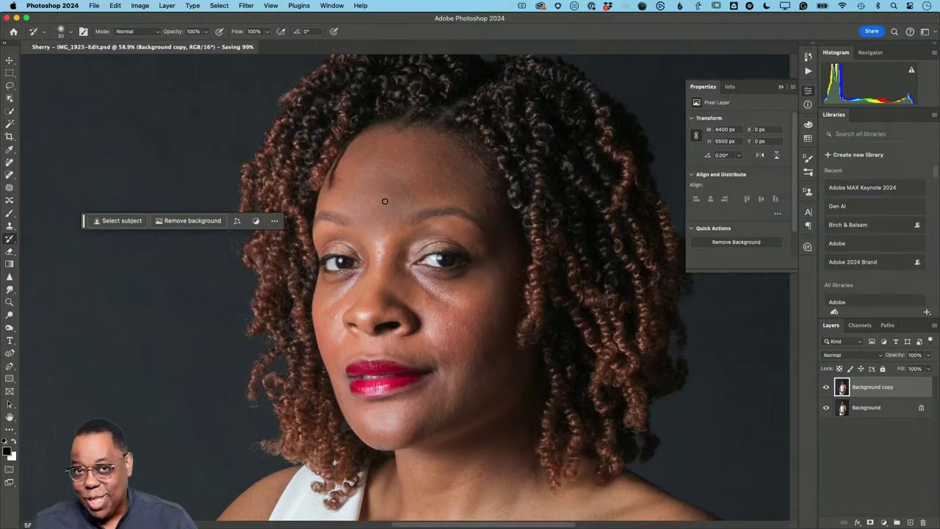
# Step: Switch back to Lightroom Classic and select the aerial drone shot of the forest lake
pyautogui.press('super+Tab')
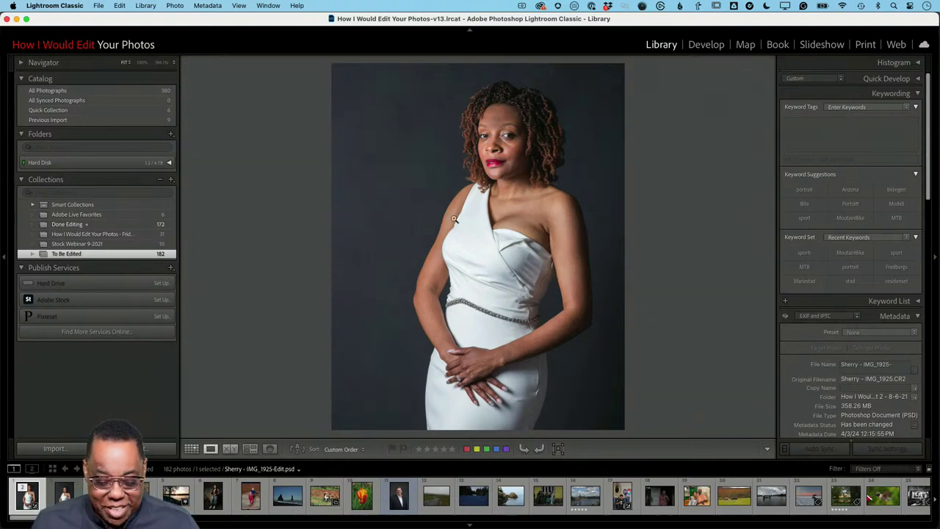
pyautogui.click(102, 494)
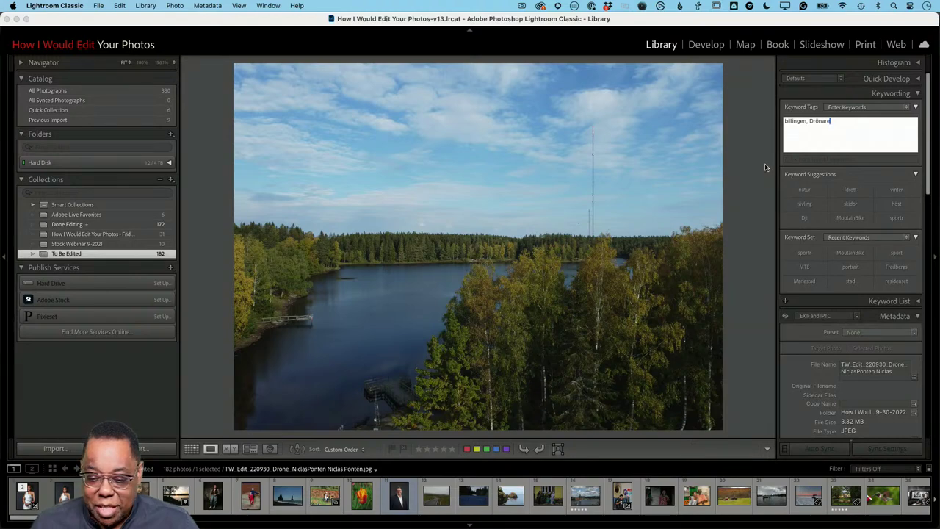
# Step: Open the drone lake photo in Develop's Basic panel, keeping the Color profile
pyautogui.click(706, 45)
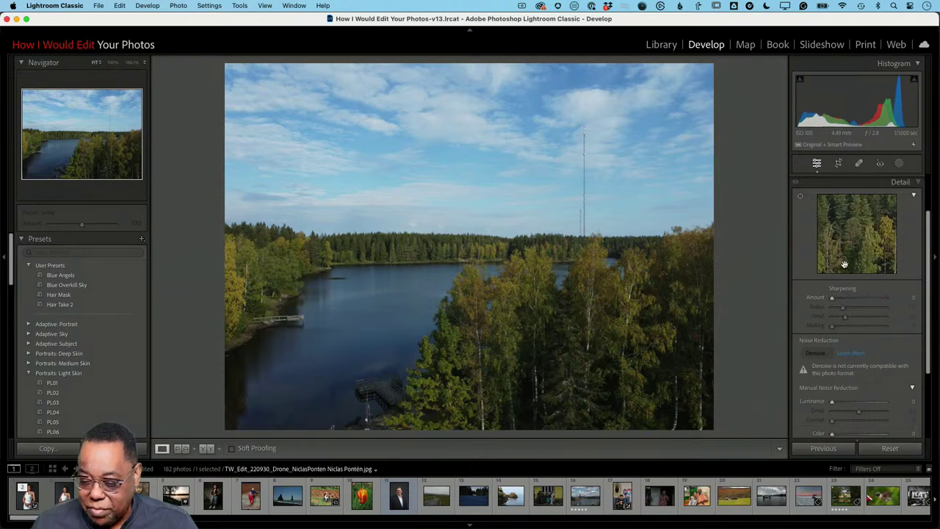
pyautogui.scroll(3, 844, 264)
pyautogui.click(886, 183)
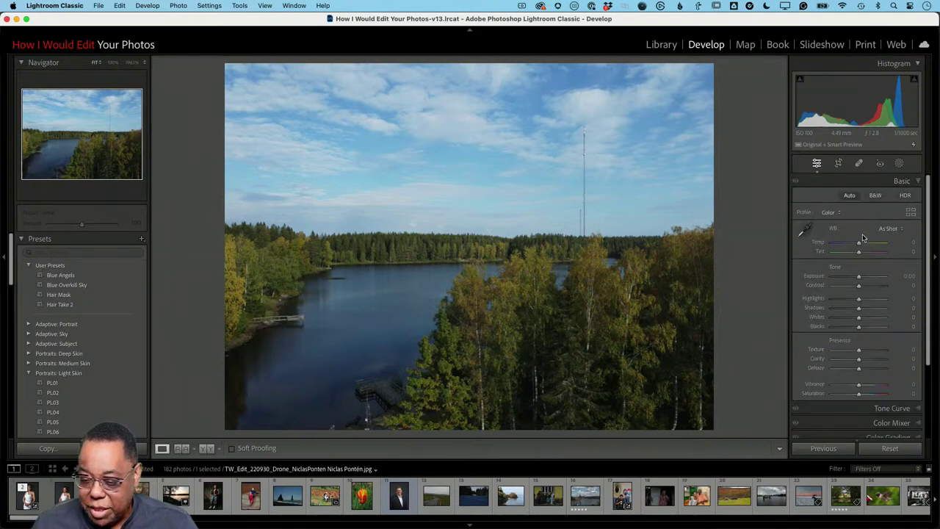
pyautogui.click(832, 213)
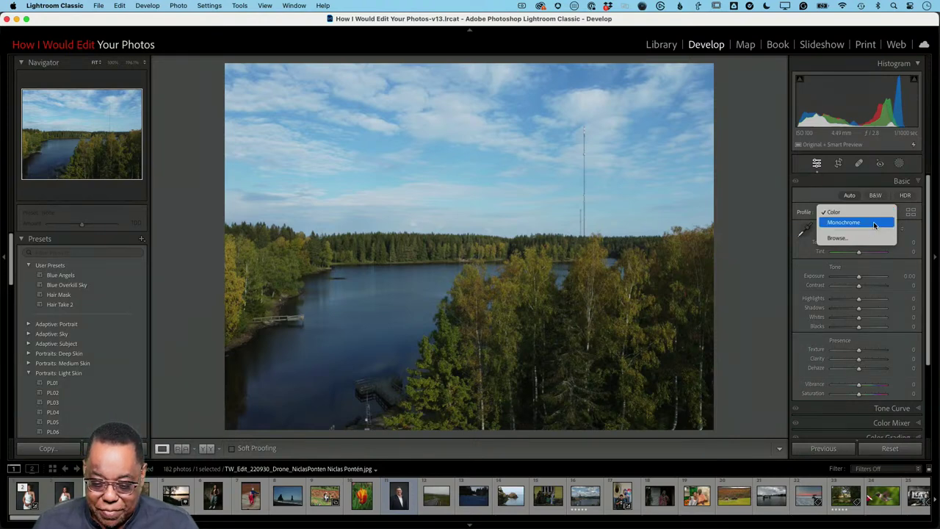
pyautogui.click(825, 186)
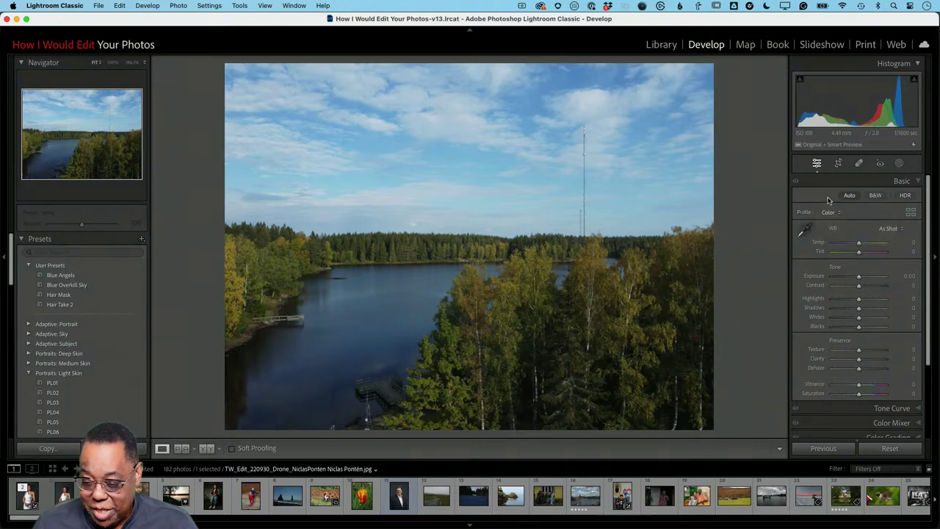
# Step: Apply Auto tone (Exposure +0.21, Highlights -46, Shadows +44) and check the Effects panel
pyautogui.click(851, 195)
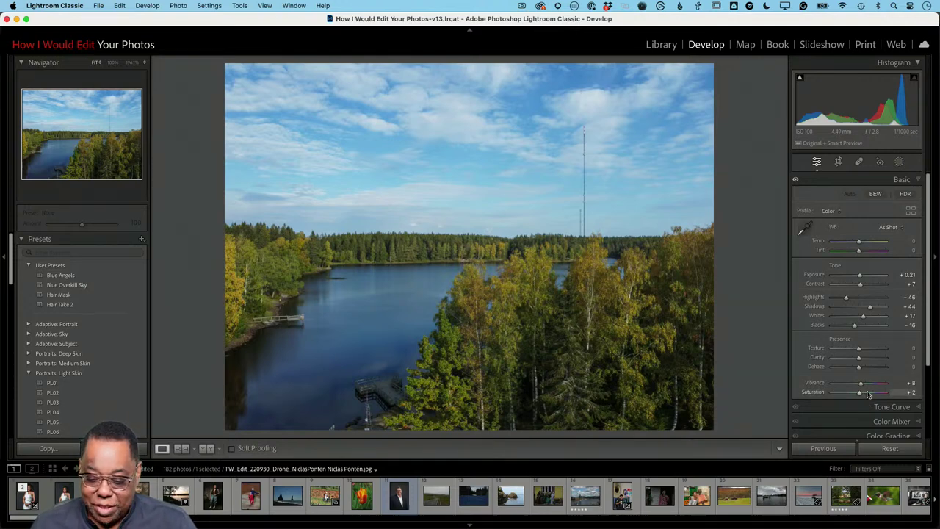
pyautogui.scroll(-3, 870, 395)
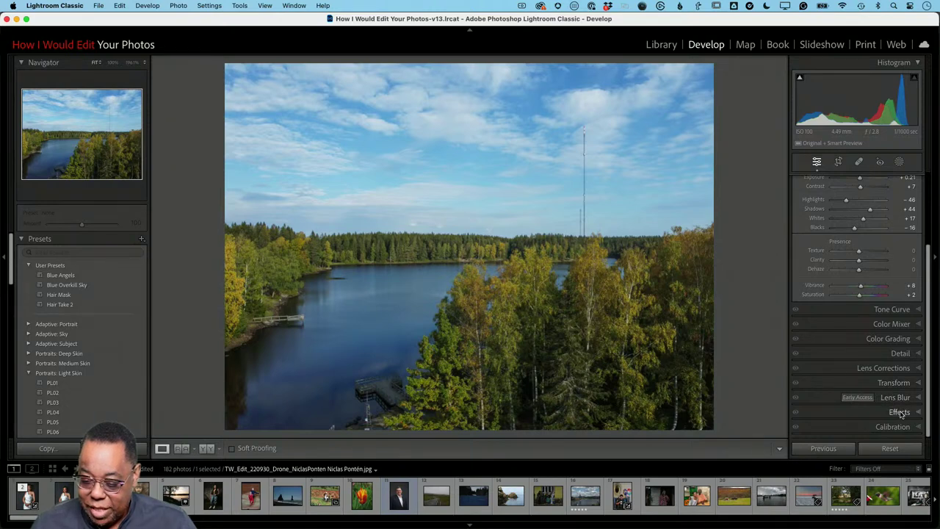
pyautogui.click(899, 411)
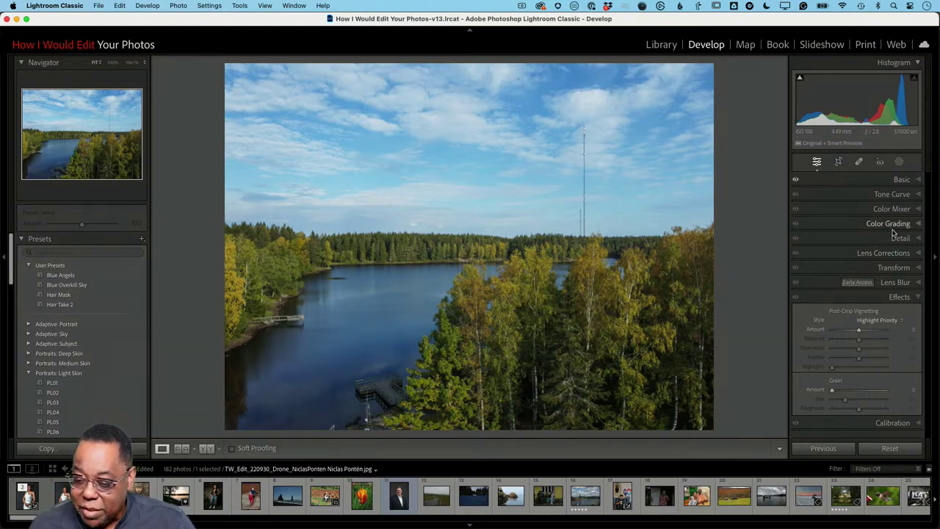
pyautogui.click(900, 180)
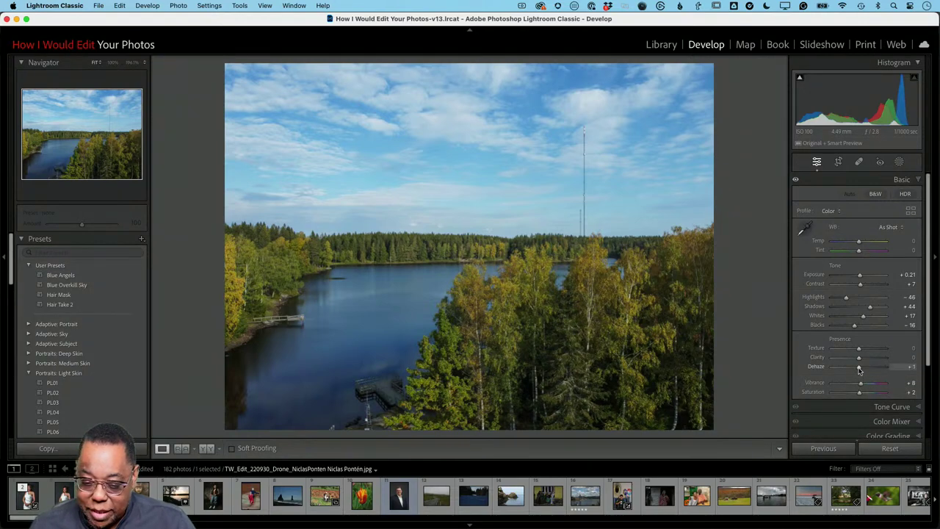
# Step: Raise Dehaze to +39 and bring up Edit in Adobe Photoshop 2024
pyautogui.moveTo(861, 369); pyautogui.dragTo(870, 371)
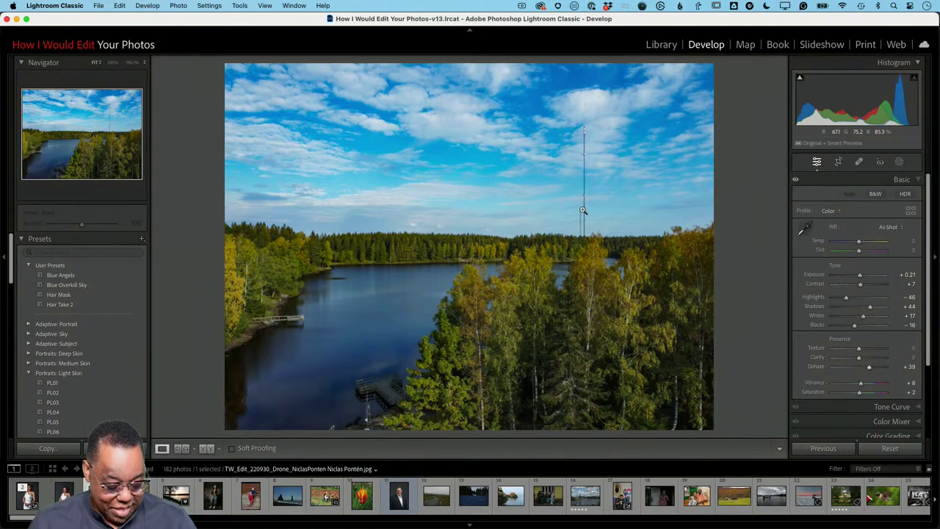
pyautogui.press('super+e')
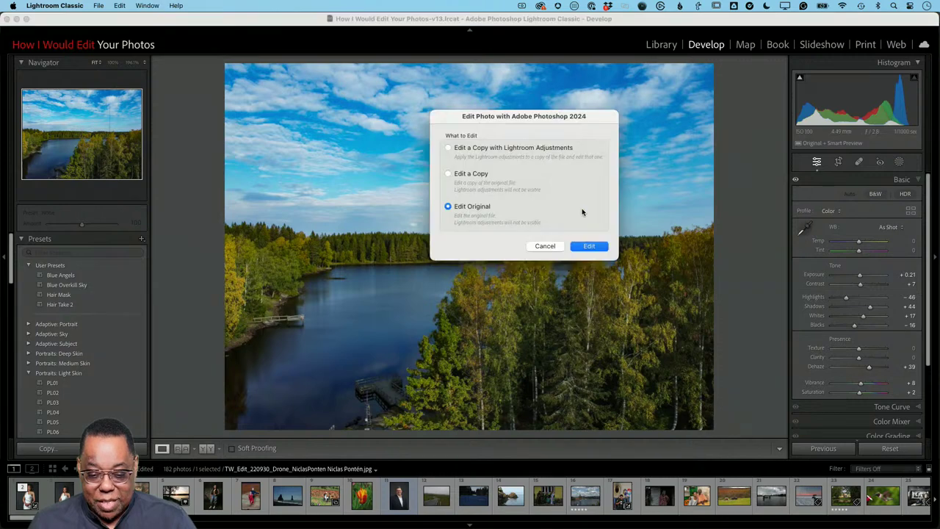
# Step: Open an edited copy with Lightroom adjustments in Photoshop and set the Remove tool to size 80
pyautogui.click(447, 149)
pyautogui.click(587, 248)
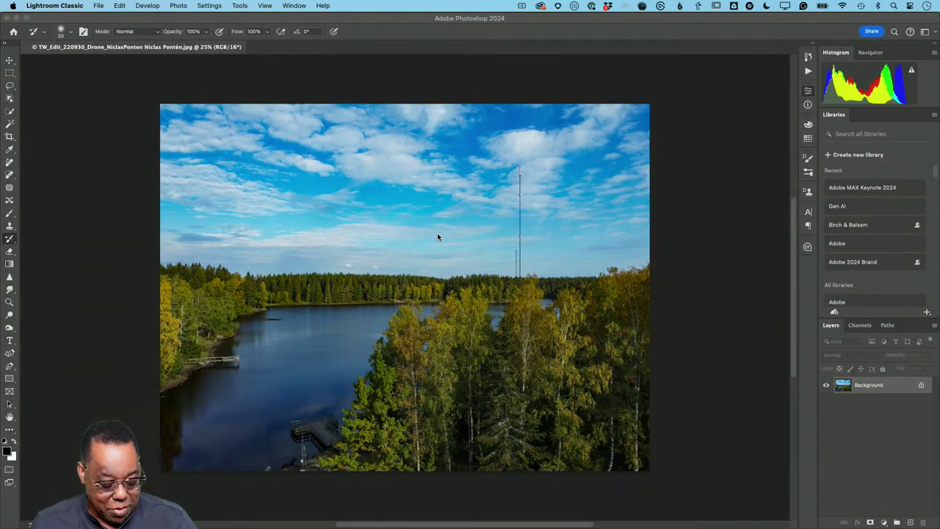
pyautogui.press('super+Tab')
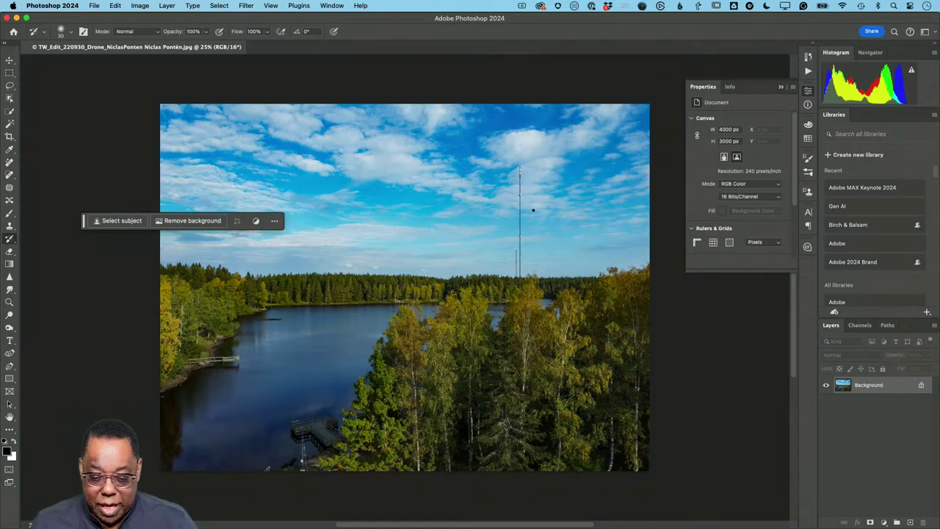
pyautogui.click(10, 162)
pyautogui.press('[')
pyautogui.press('[')
pyautogui.press('[')
pyautogui.press('[')
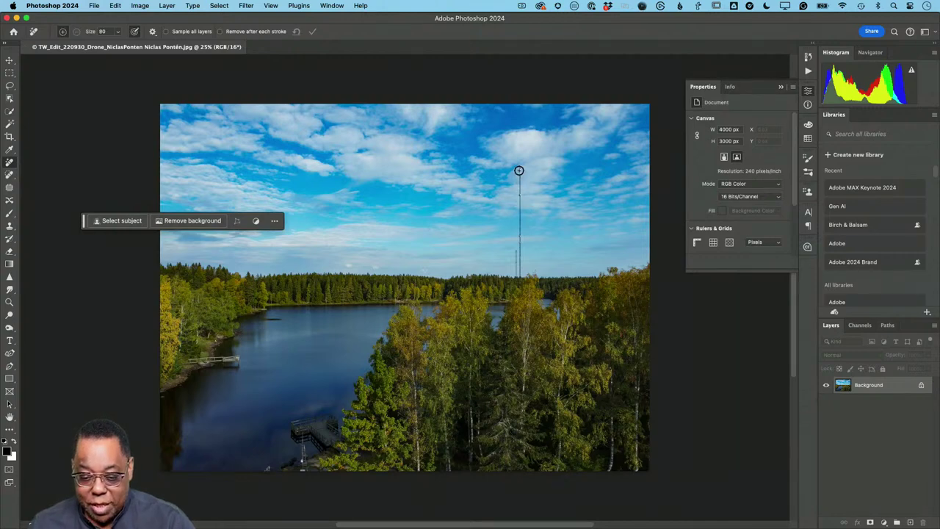
# Step: Remove the radio tower, the left-shore jetty and the dock's lower end, confirming each
pyautogui.moveTo(519, 169)
pyautogui.mouseDown()
pyautogui.moveTo(519, 274)
pyautogui.moveTo(518, 272)
pyautogui.mouseUp()
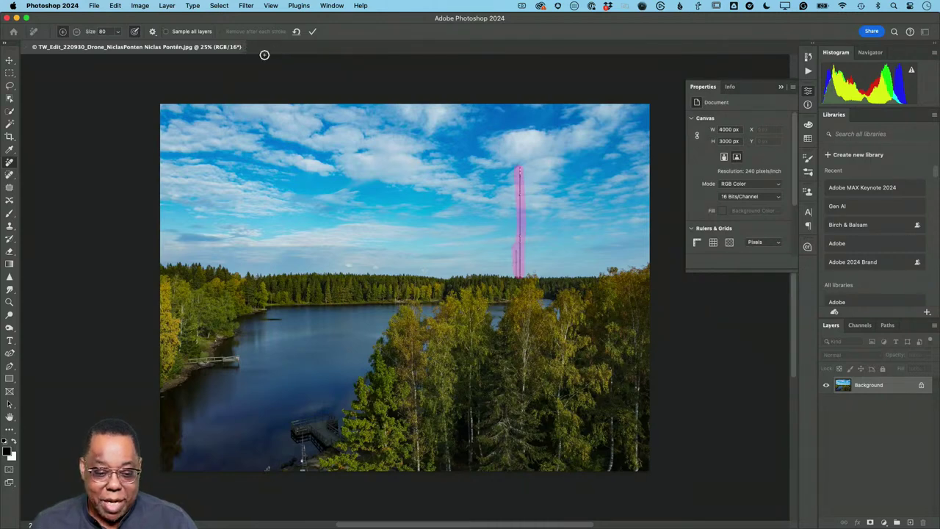
pyautogui.click(312, 33)
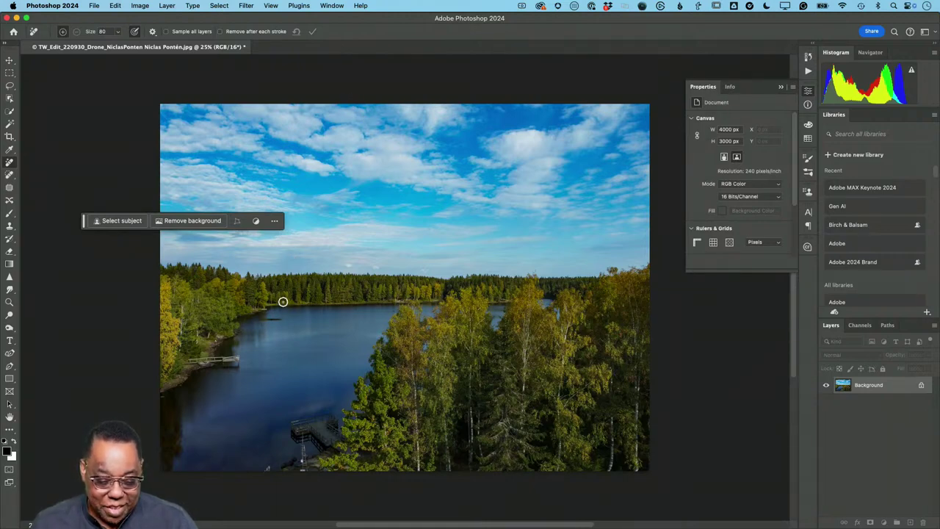
pyautogui.moveTo(282, 318); pyautogui.dragTo(252, 318)
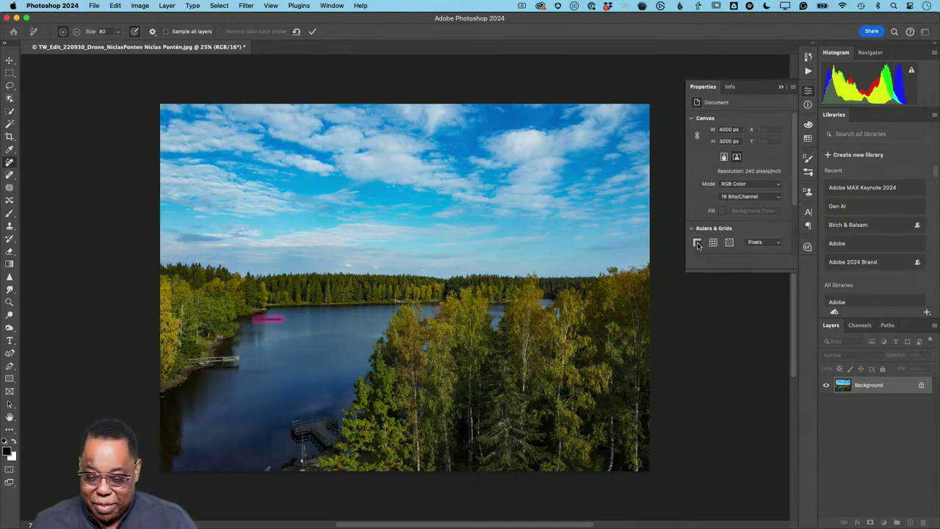
pyautogui.click(311, 32)
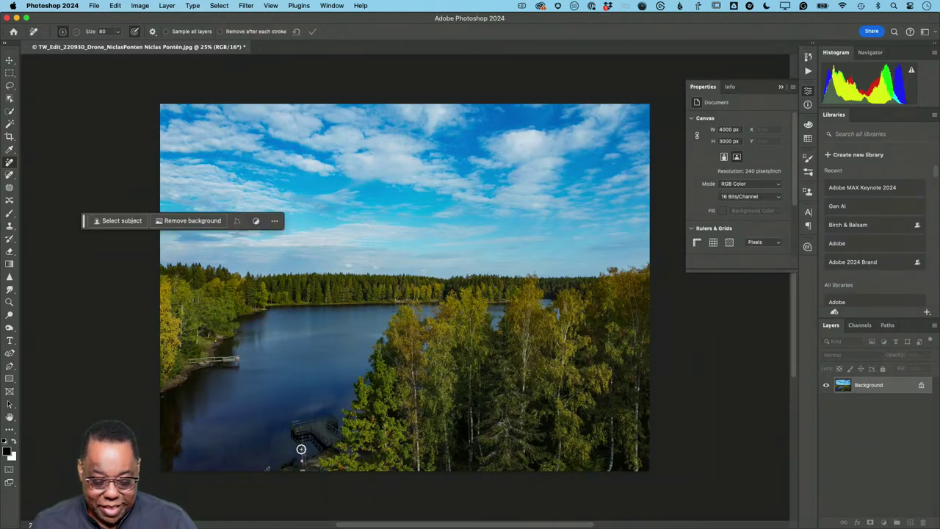
pyautogui.moveTo(304, 468); pyautogui.dragTo(301, 432)
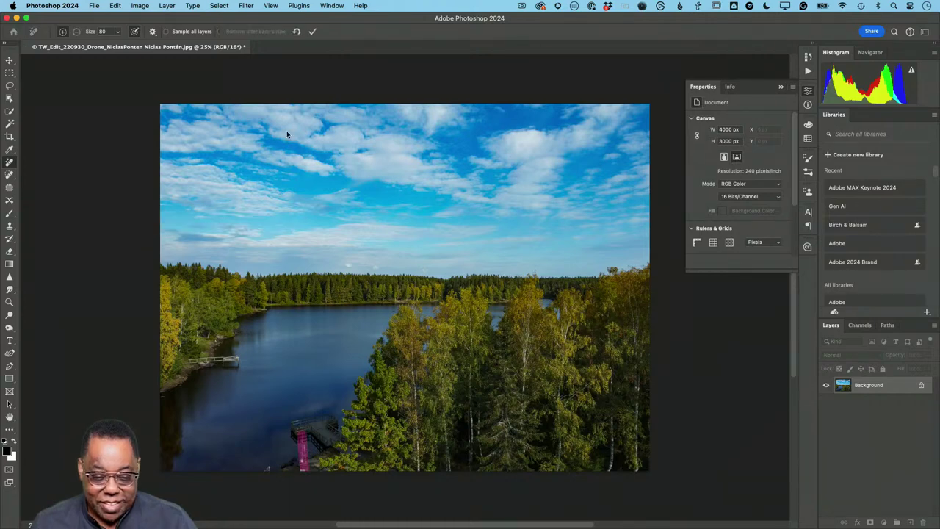
pyautogui.click(312, 31)
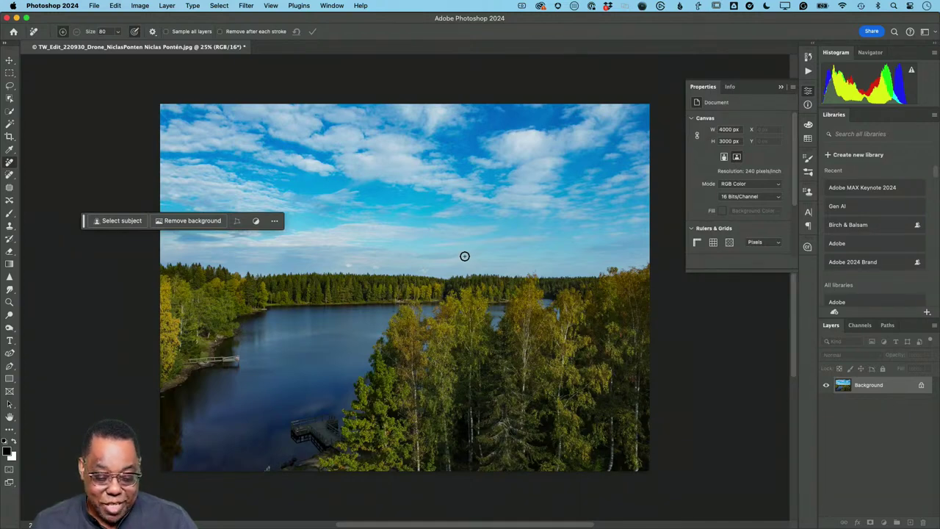
# Step: Save the lake photo as PSD, close it and return to Lightroom Classic
pyautogui.press('super+s')
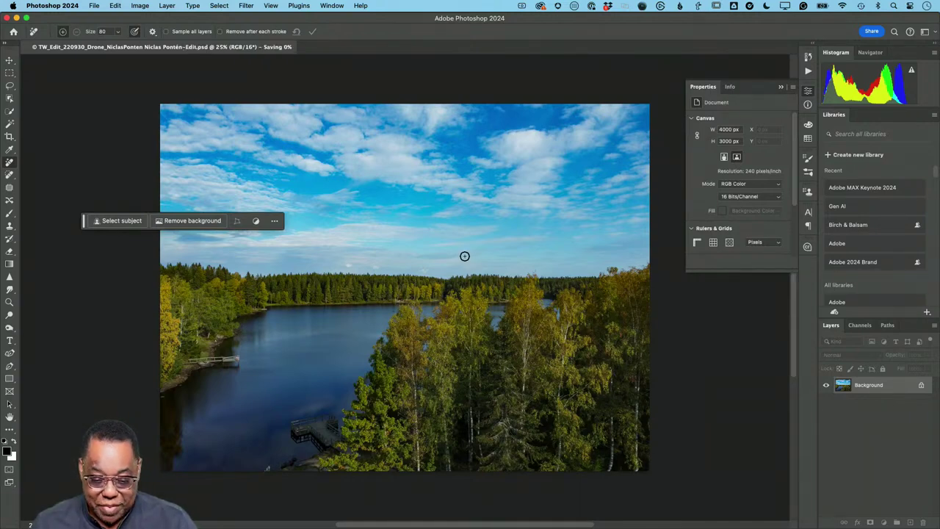
pyautogui.press('super+w')
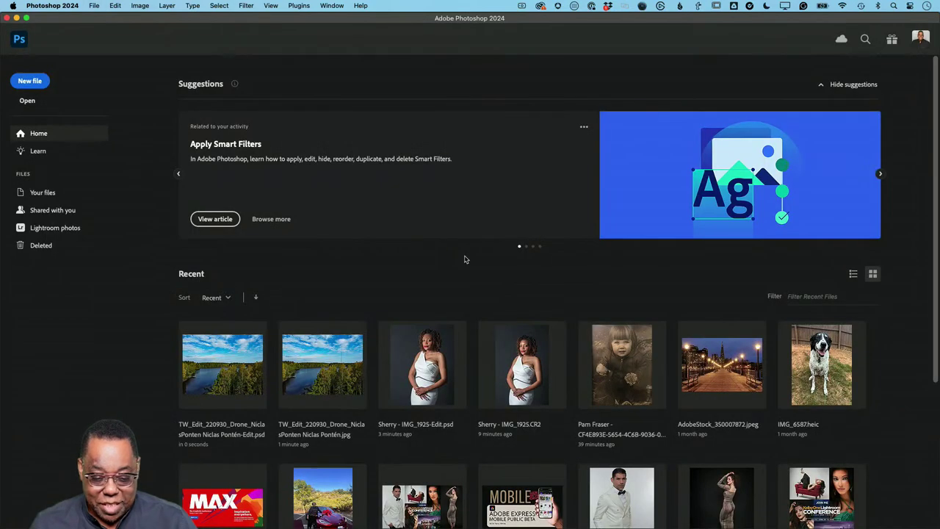
pyautogui.press('super+Tab')
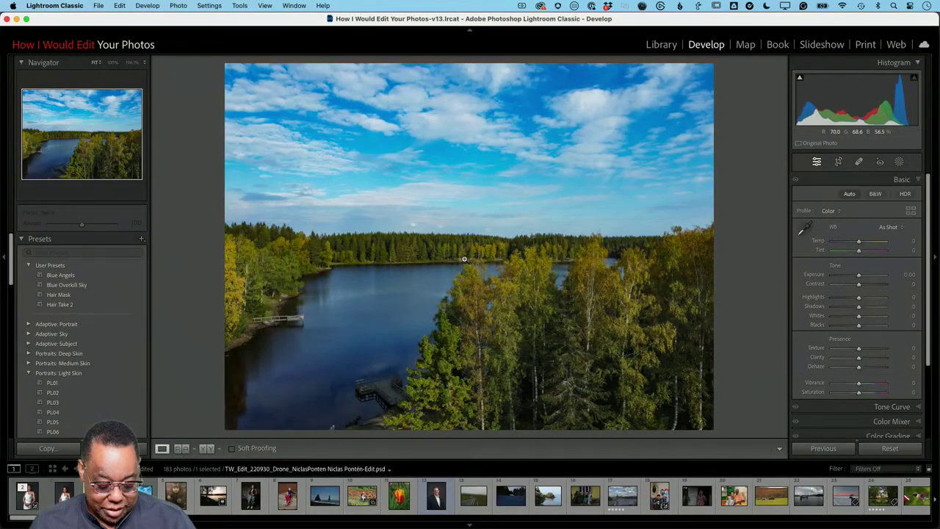
# Step: Open the vintage child portrait in the Develop module
pyautogui.press('g')
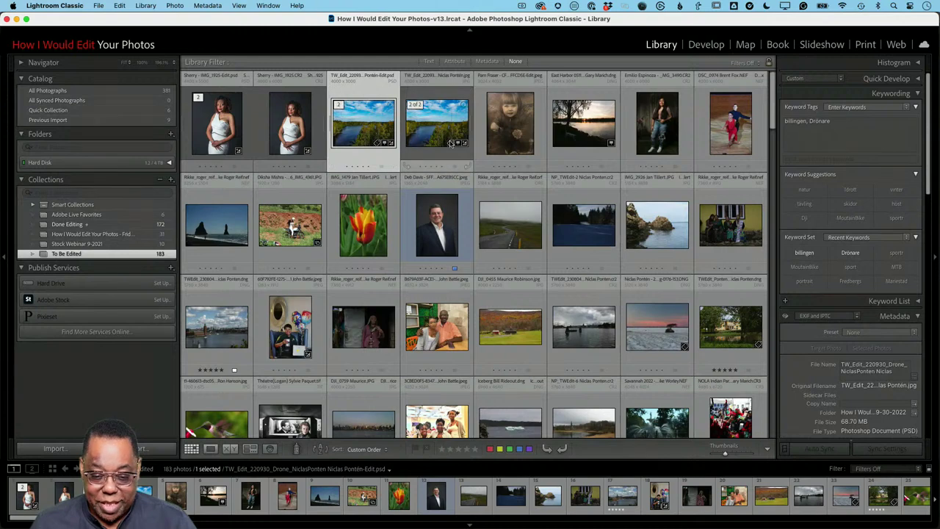
pyautogui.doubleClick(507, 119)
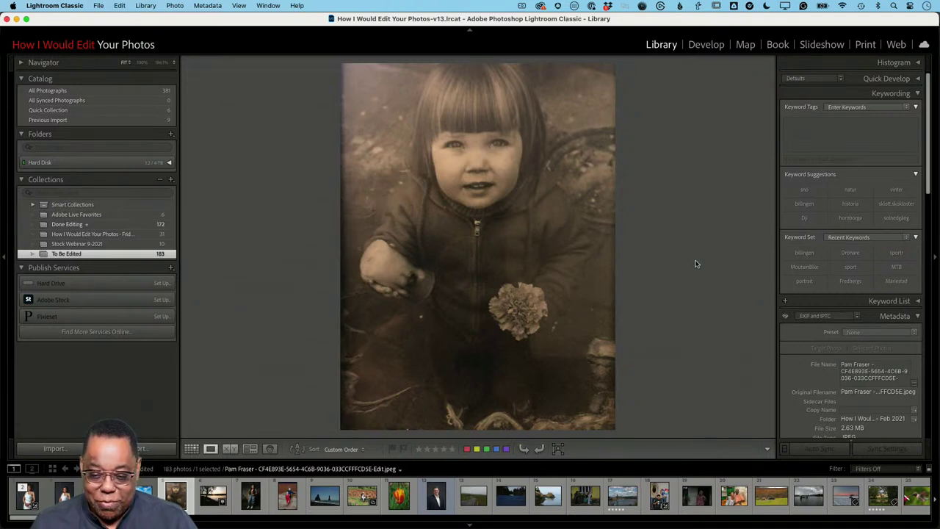
pyautogui.click(709, 44)
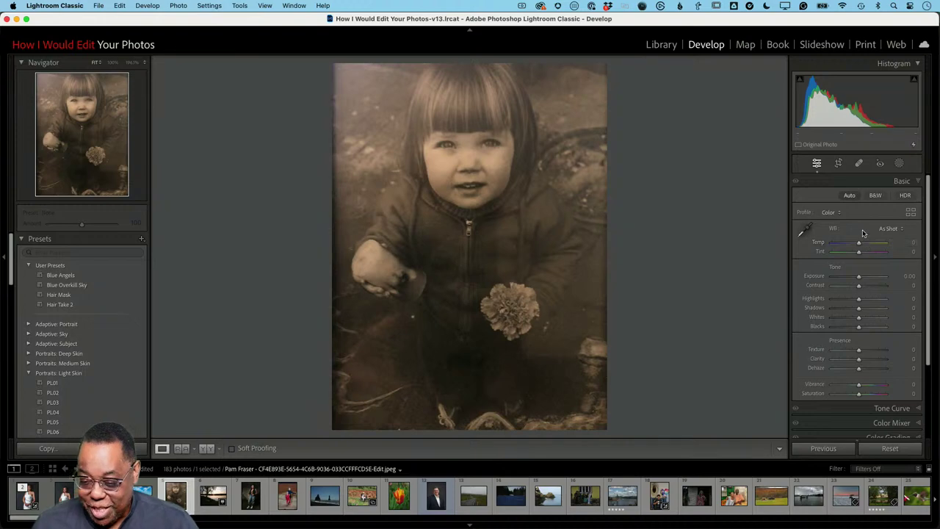
# Step: Apply Auto tone, set Exposure to +0.15 and reset Vibrance and Saturation to 0
pyautogui.click(829, 212)
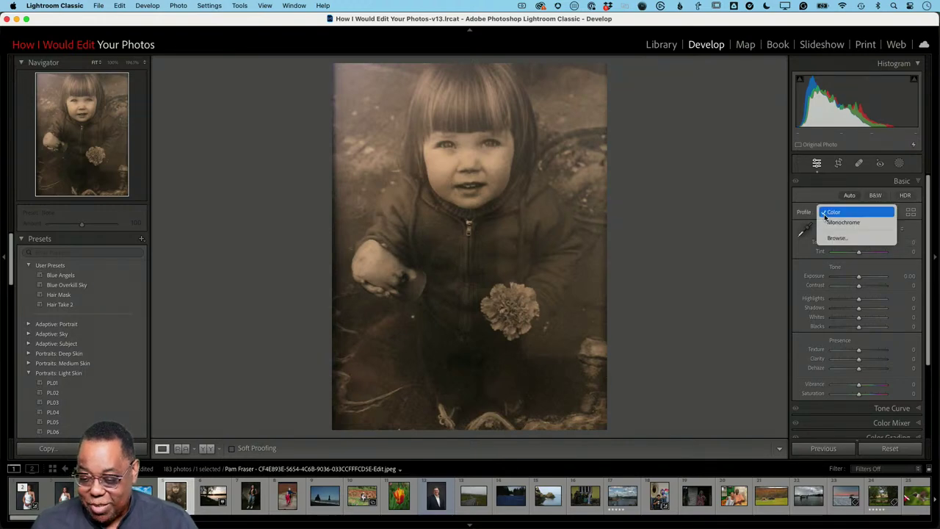
pyautogui.click(831, 212)
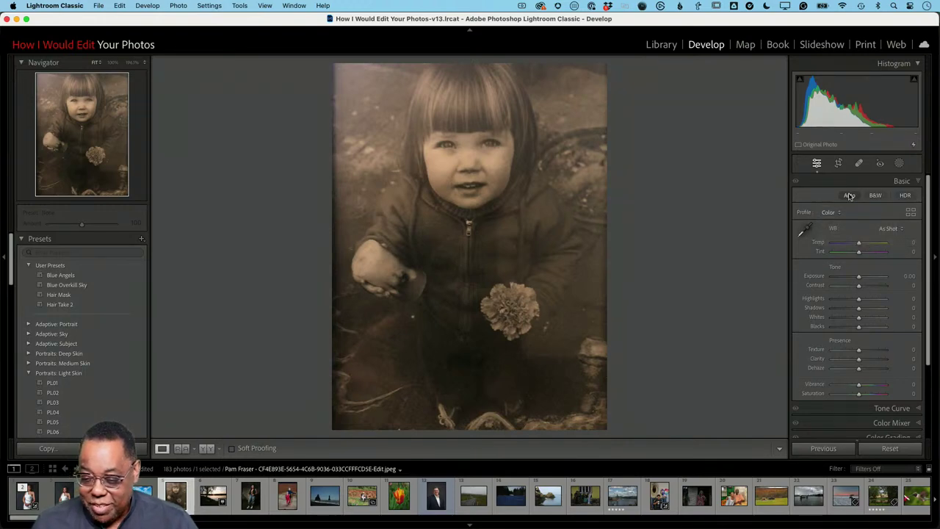
pyautogui.click(849, 195)
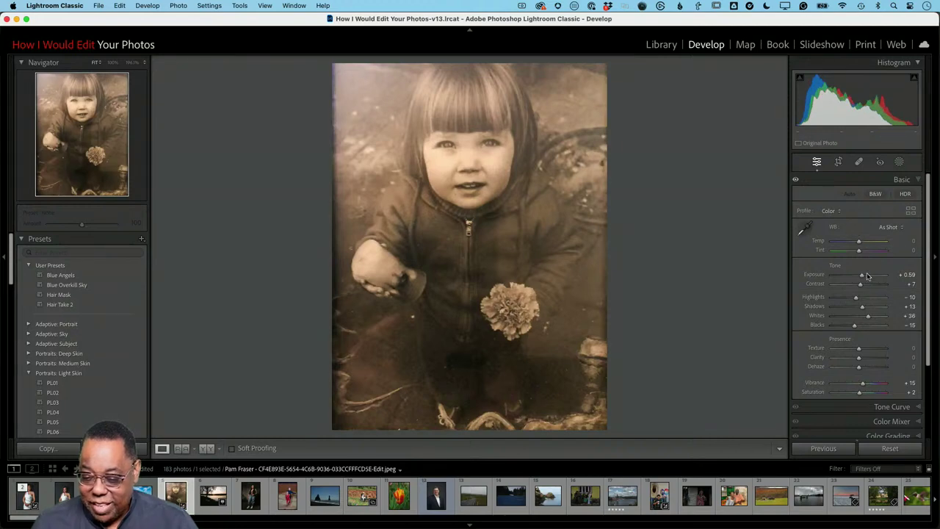
pyautogui.moveTo(863, 278); pyautogui.dragTo(860, 279)
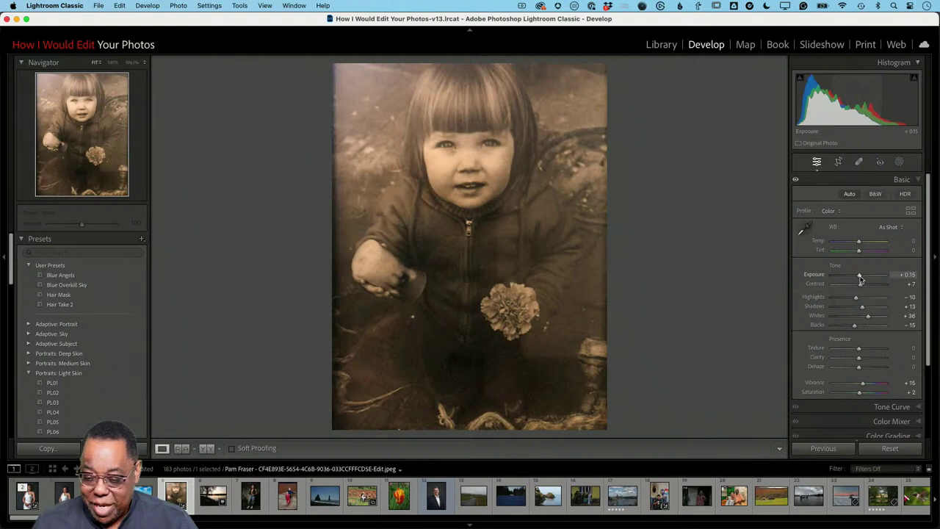
pyautogui.doubleClick(862, 384)
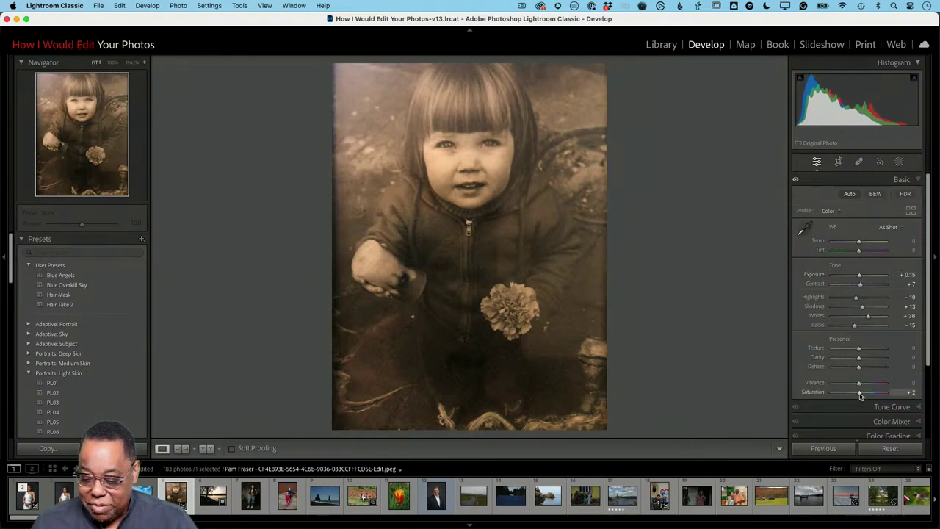
pyautogui.doubleClick(860, 393)
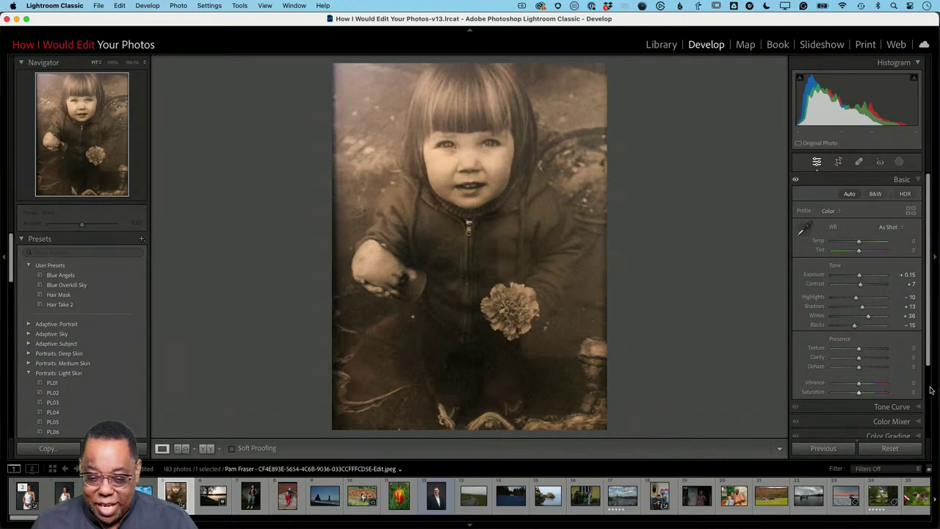
pyautogui.click(832, 211)
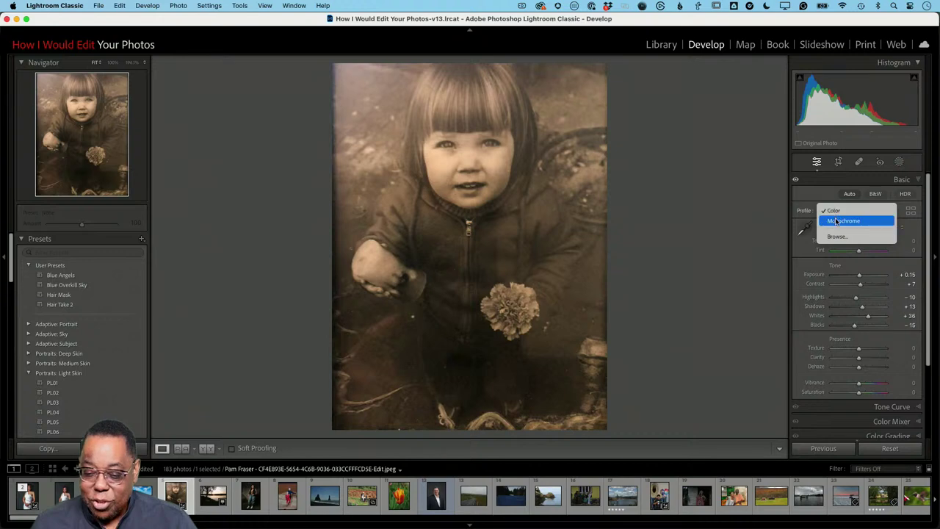
# Step: Switch the portrait to Monochrome and preview the B&W 11 profile in the Profile Browser
pyautogui.click(836, 221)
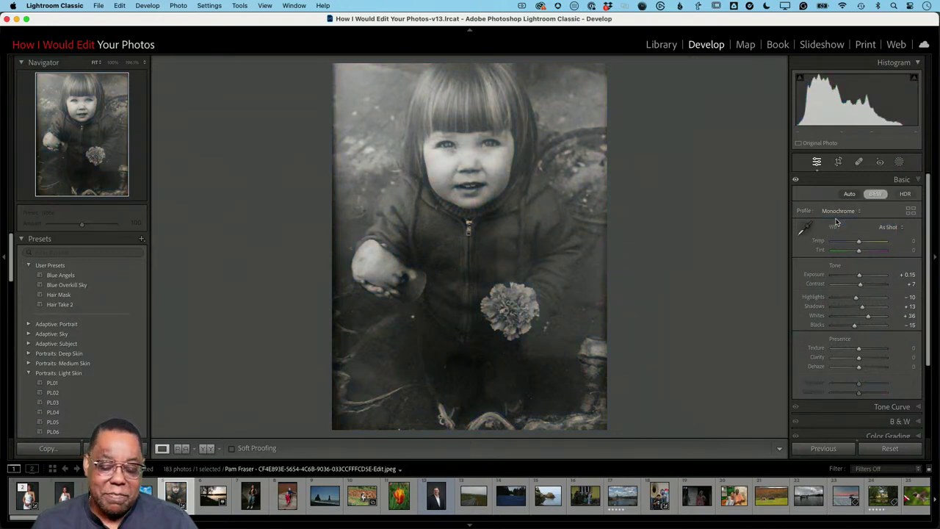
pyautogui.click(837, 213)
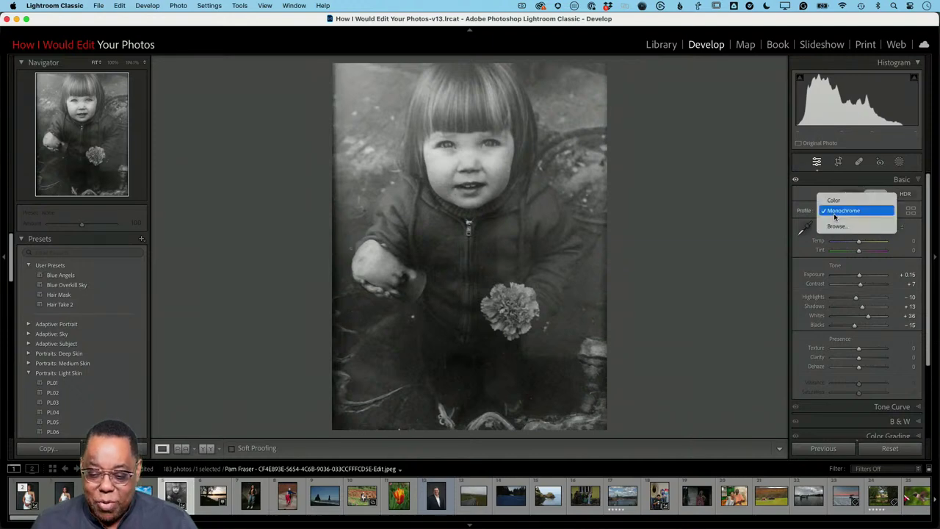
pyautogui.click(834, 227)
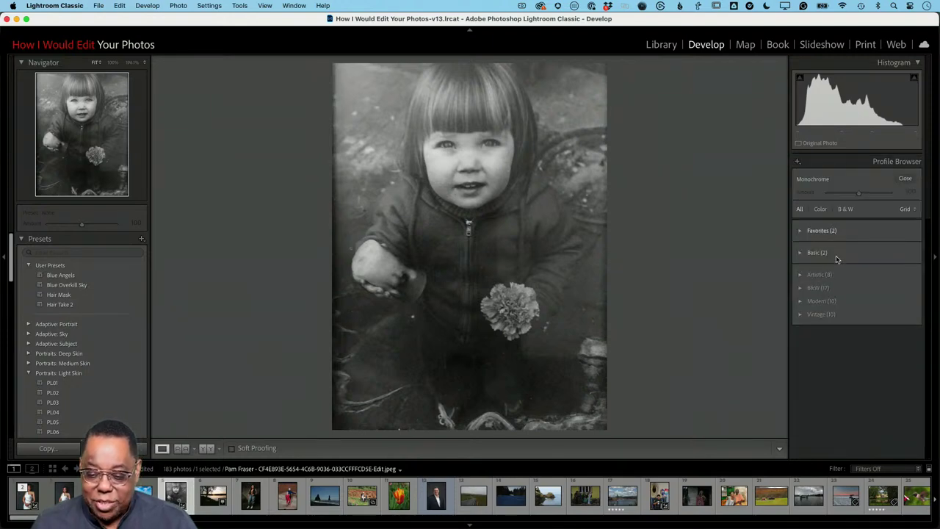
pyautogui.click(800, 287)
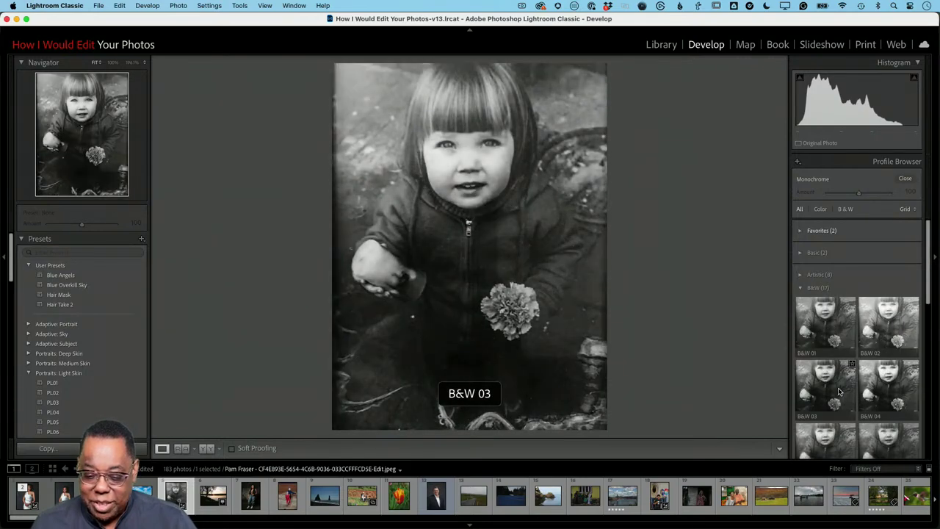
pyautogui.scroll(-3, 835, 391)
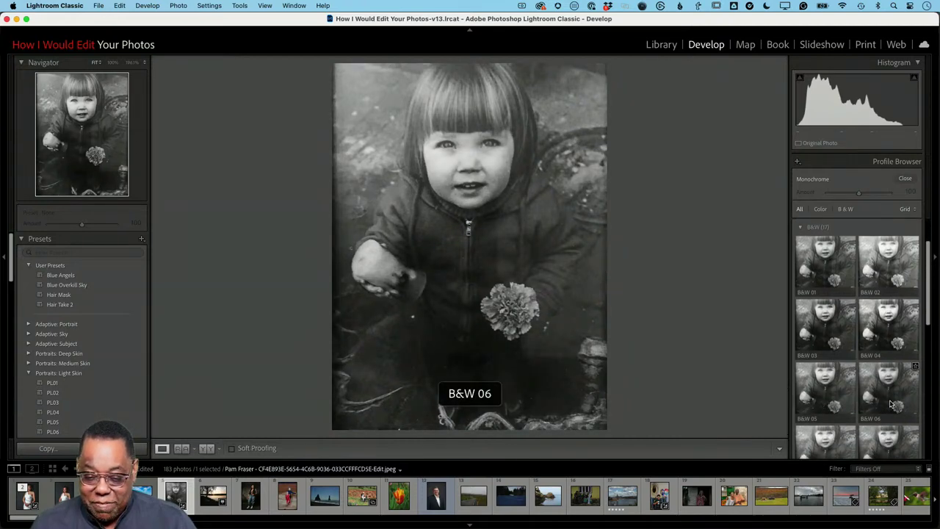
pyautogui.scroll(-6, 830, 323)
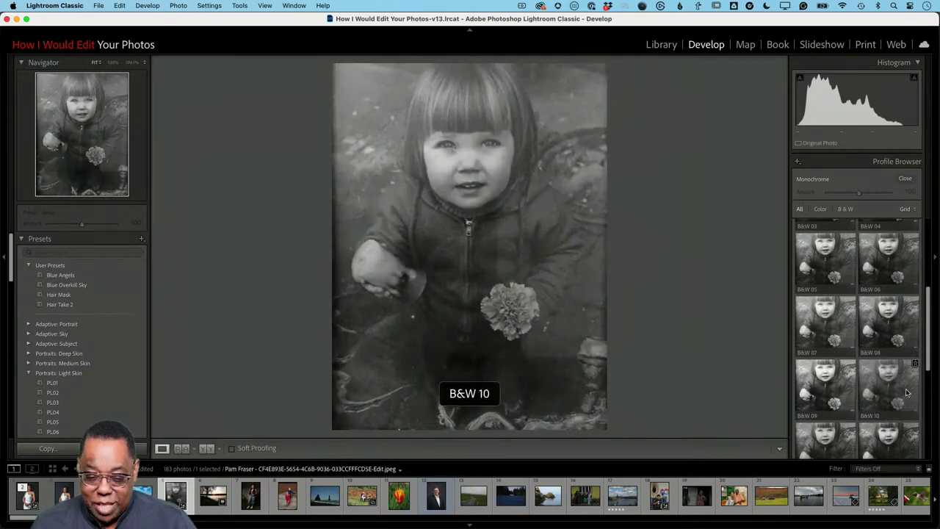
pyautogui.scroll(-2, 906, 393)
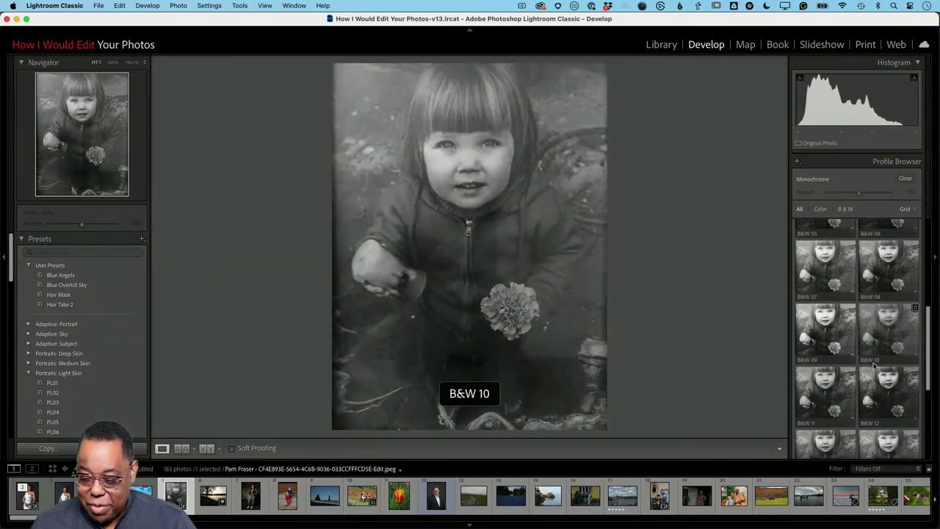
pyautogui.click(818, 390)
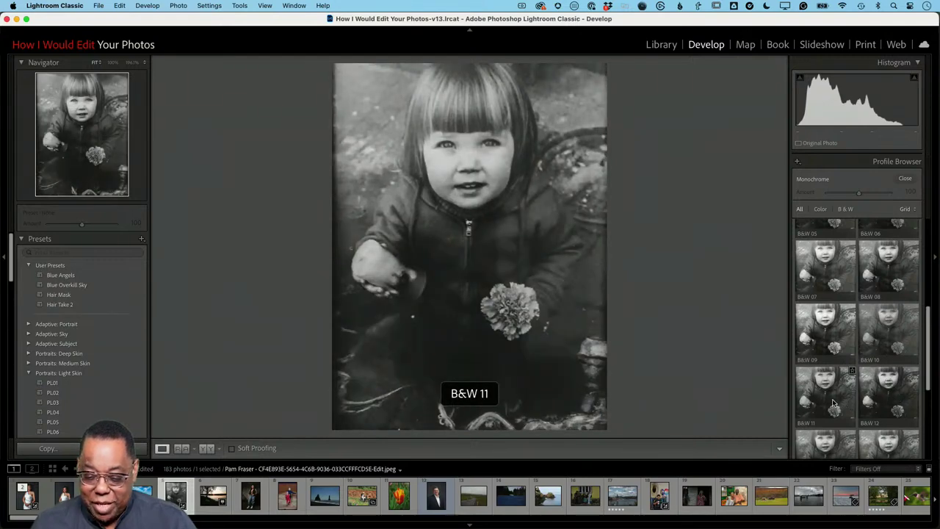
# Step: Apply the B&W Red Filter v2 profile at Amount 100
pyautogui.scroll(-2, 833, 402)
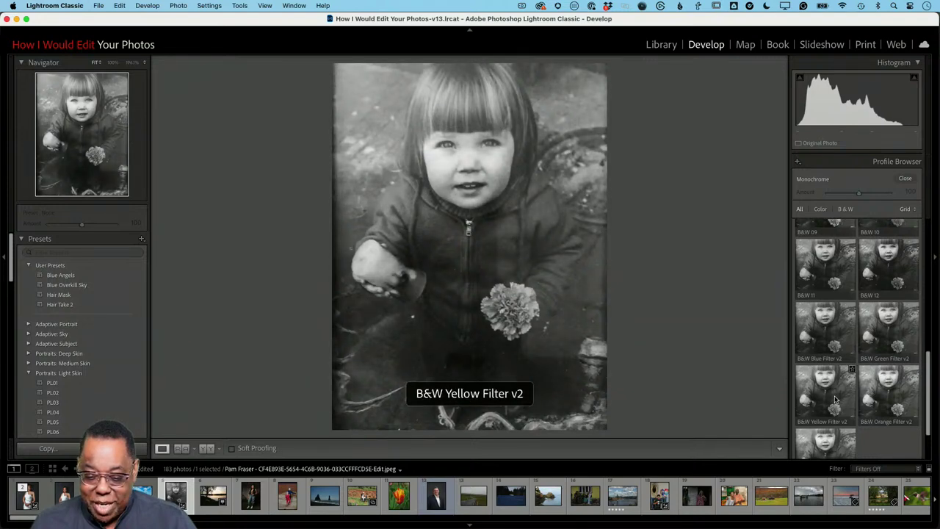
pyautogui.scroll(-3, 832, 400)
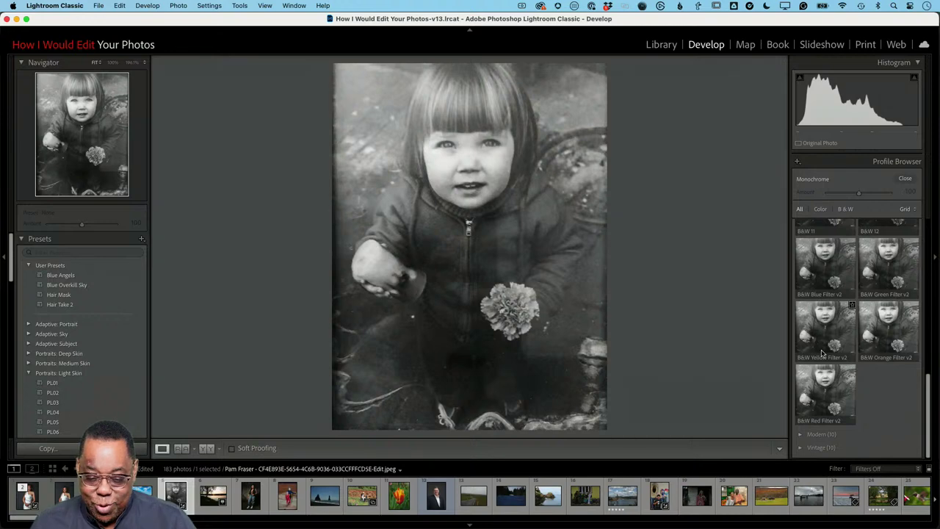
pyautogui.scroll(5, 826, 337)
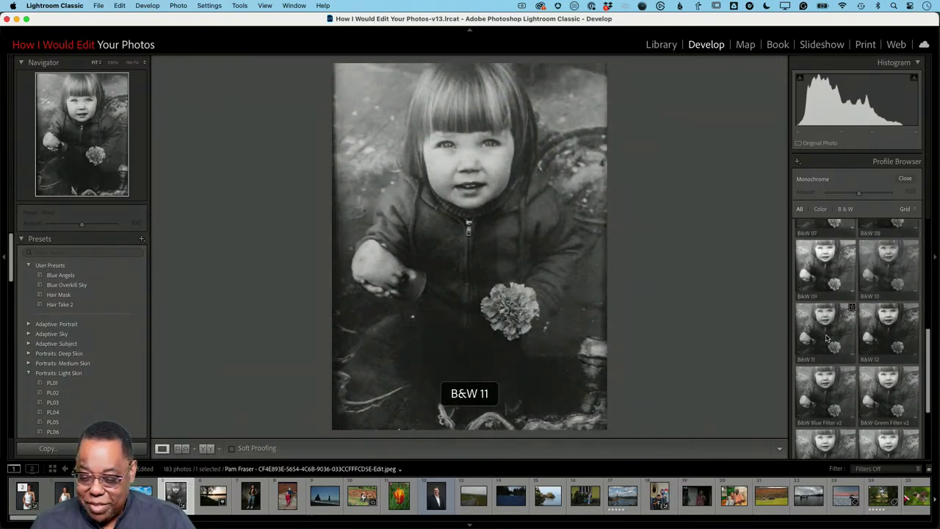
pyautogui.scroll(-4, 819, 345)
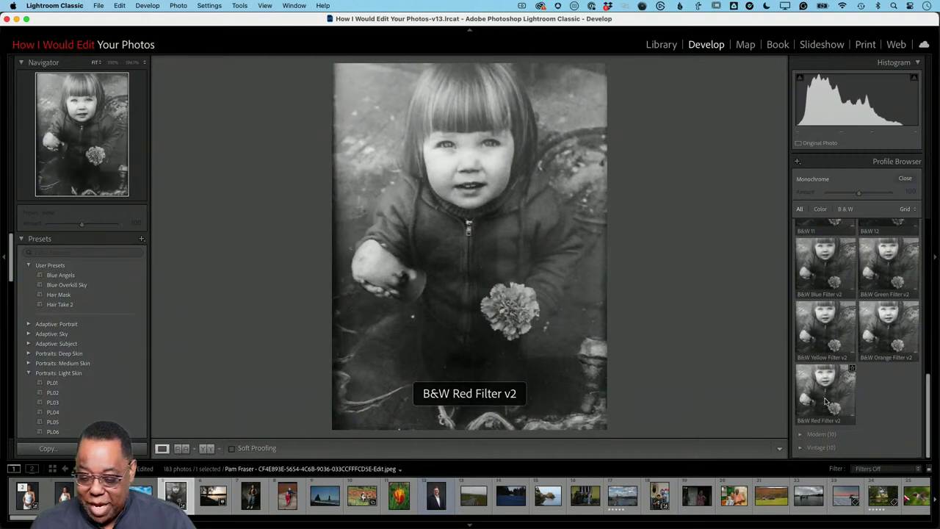
pyautogui.click(825, 402)
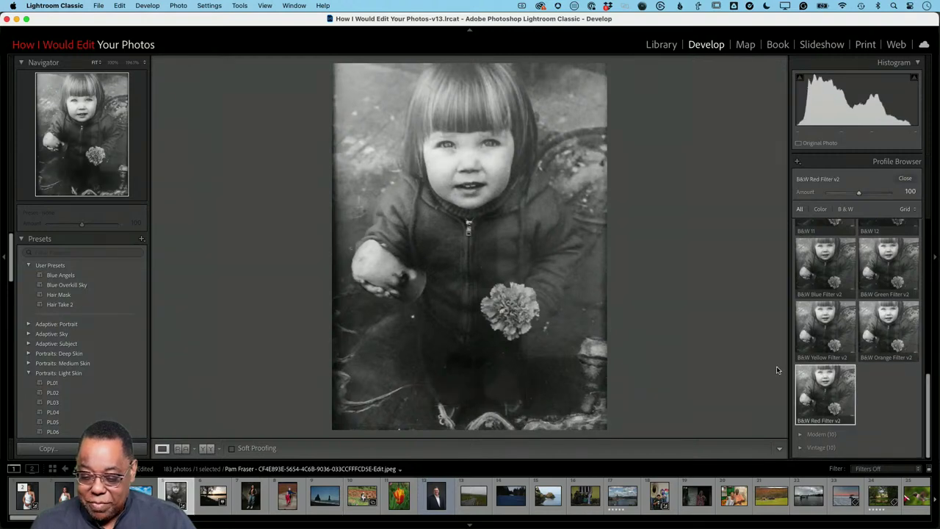
# Step: Close the Profile Browser and send a copy with Lightroom adjustments to Photoshop 2024
pyautogui.click(904, 178)
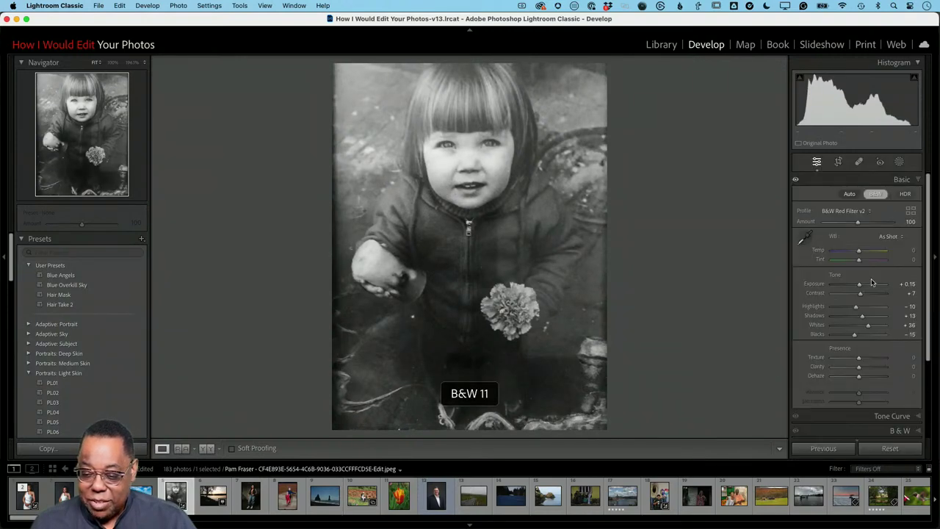
pyautogui.click(833, 212)
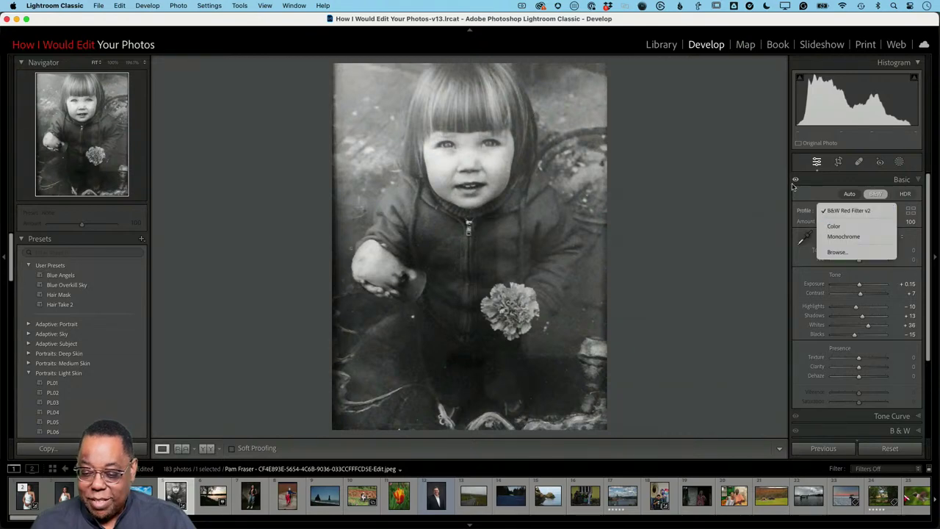
pyautogui.click(837, 211)
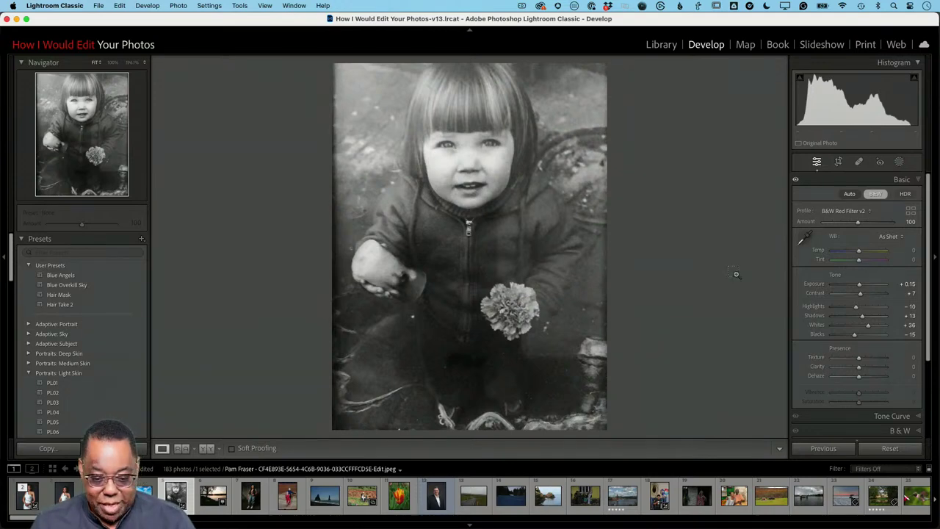
pyautogui.press('super+e')
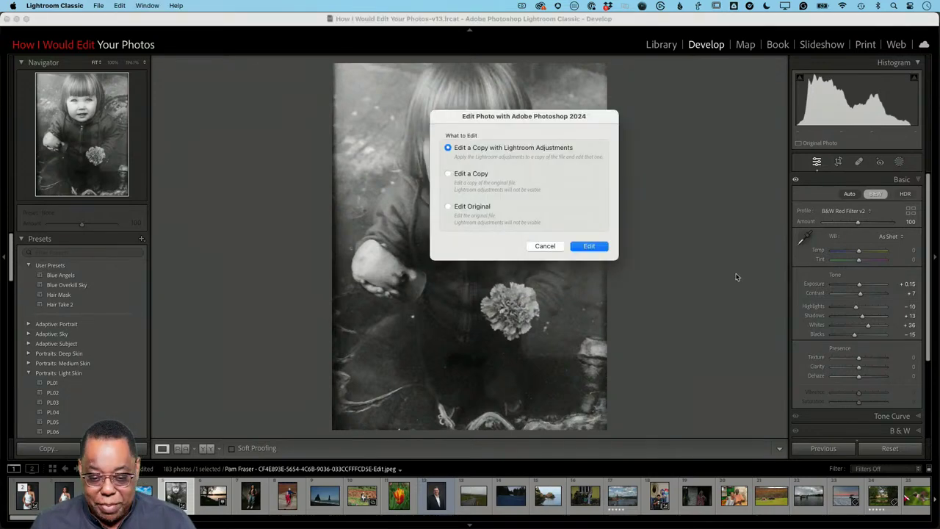
pyautogui.click(599, 246)
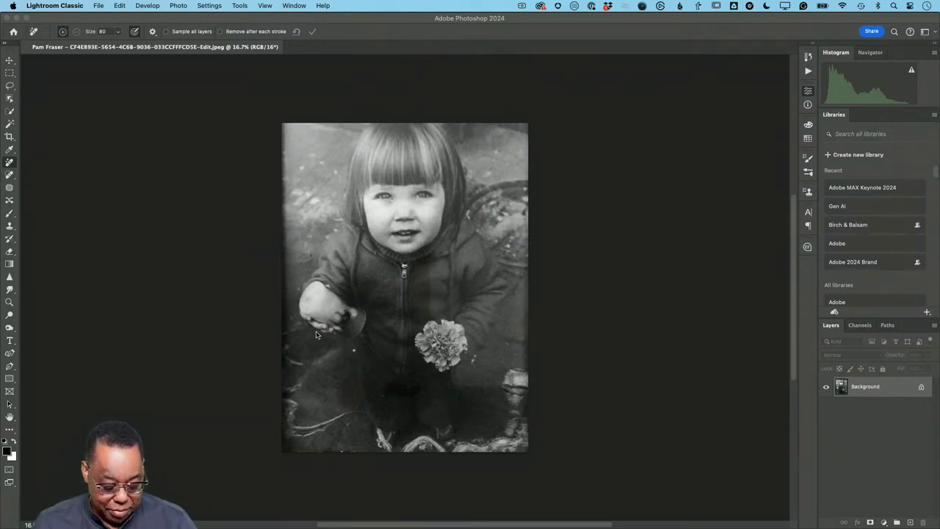
# Step: Clear the 4:5 ratio and free-crop the portrait's borders to 2863 × 4032 px
pyautogui.click(294, 181)
pyautogui.press('c')
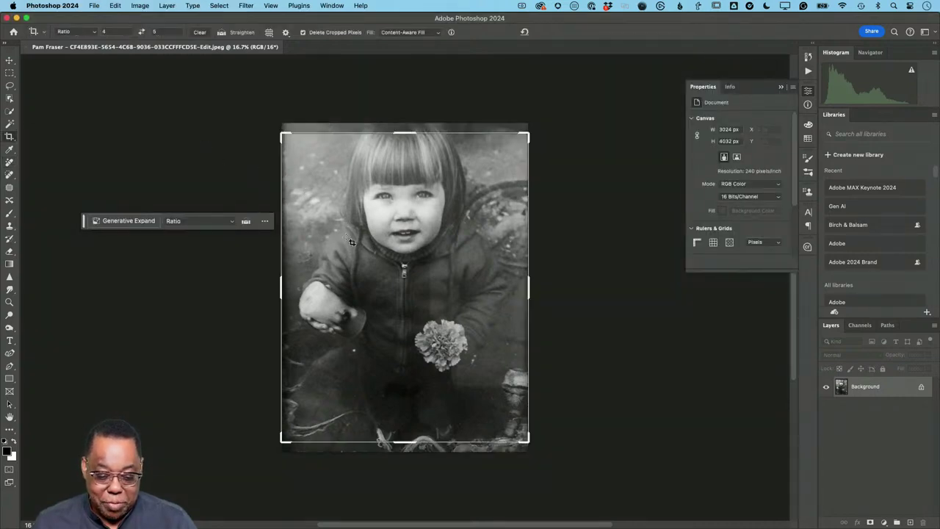
pyautogui.click(199, 31)
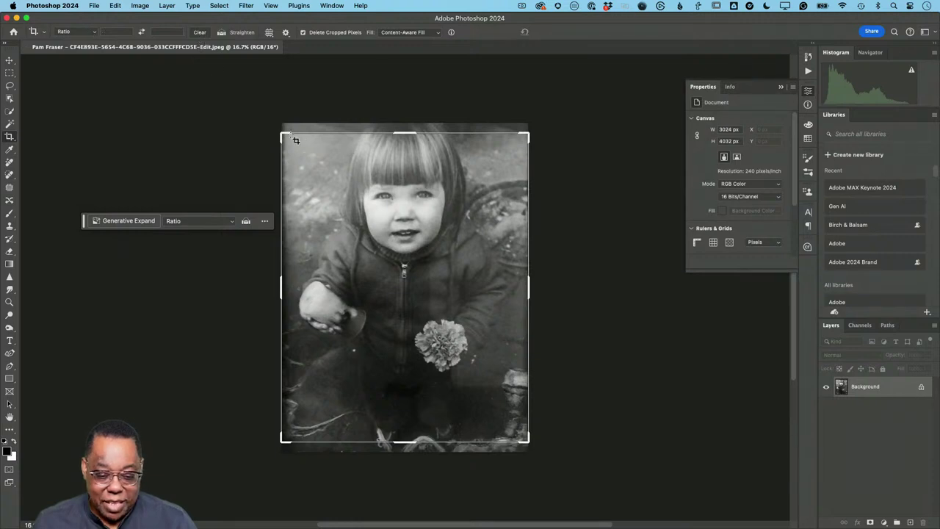
pyautogui.moveTo(284, 133); pyautogui.dragTo(285, 130)
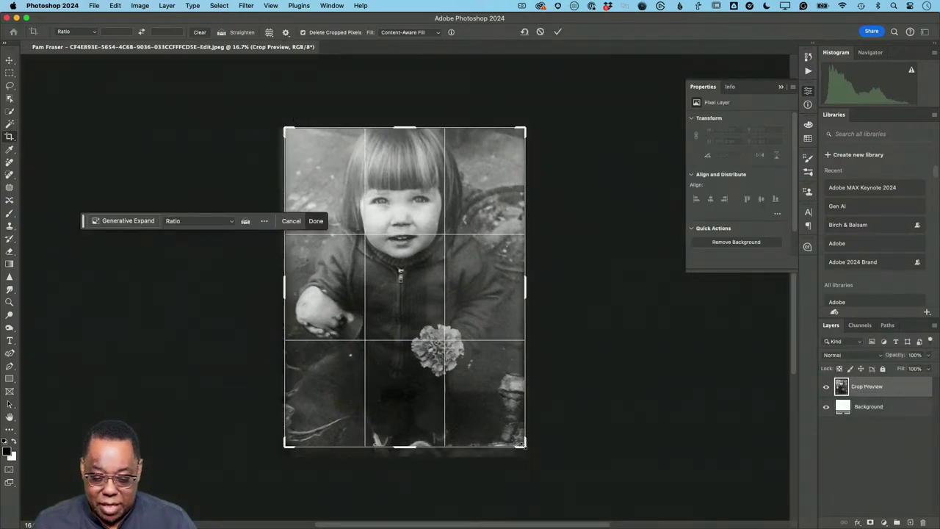
pyautogui.moveTo(522, 444); pyautogui.dragTo(520, 451)
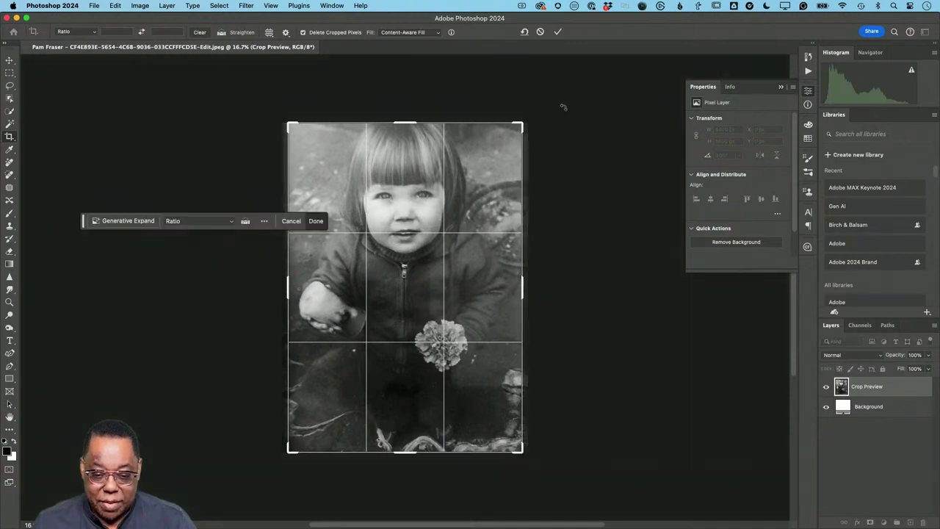
pyautogui.click(557, 32)
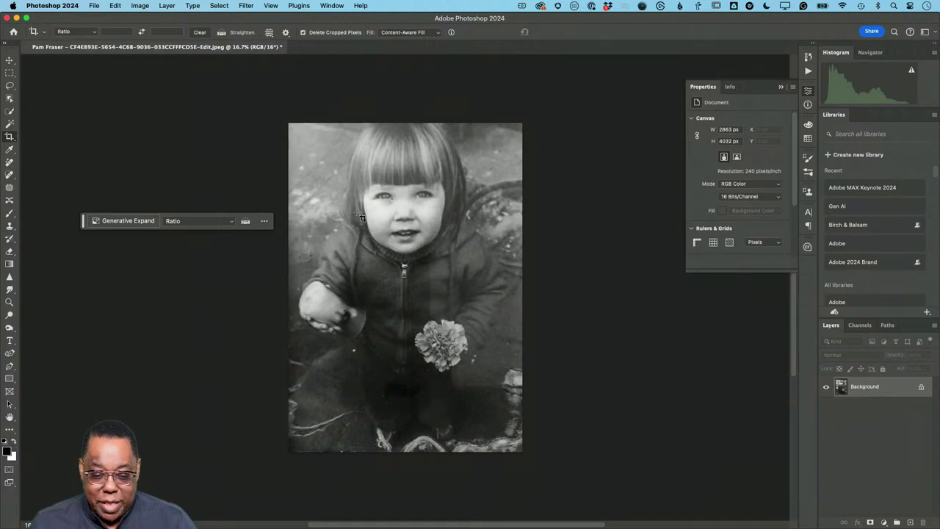
# Step: Convert the photo for Smart Filters and open Neural Filters
pyautogui.click(240, 5)
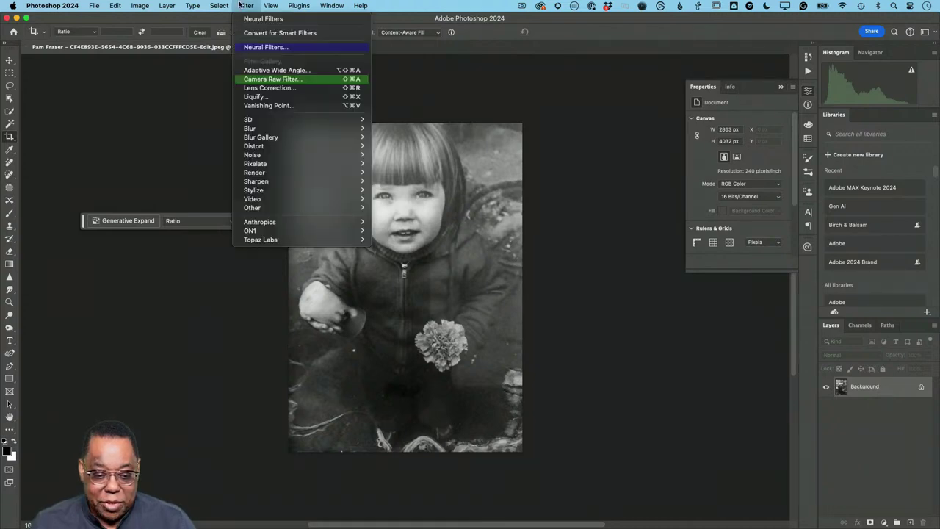
pyautogui.click(268, 32)
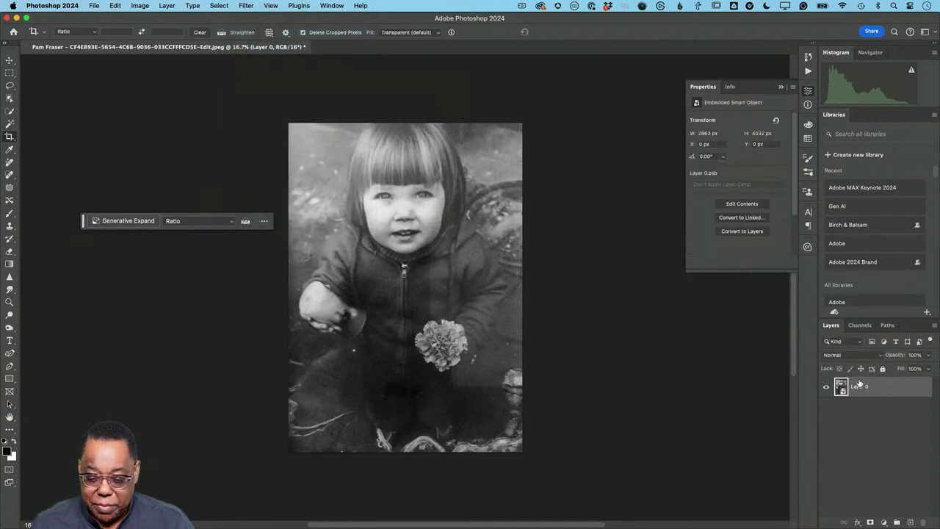
pyautogui.click(247, 6)
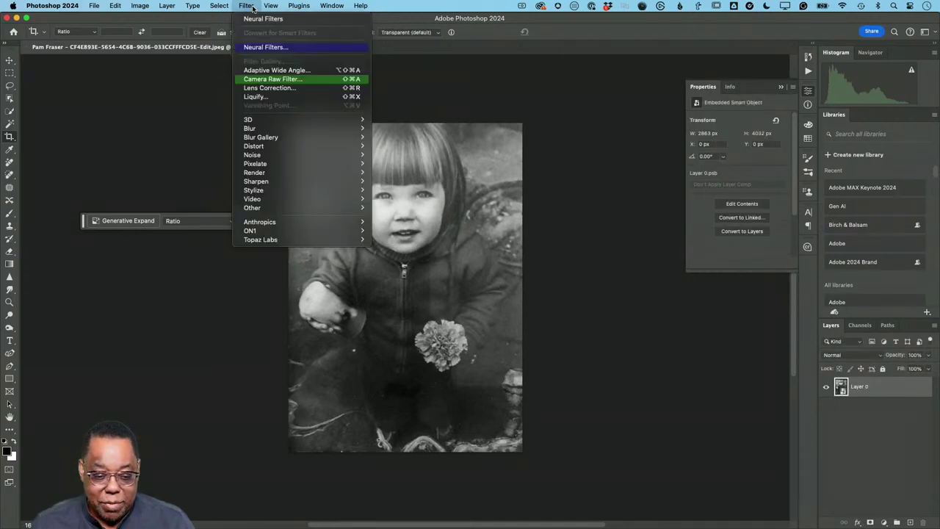
pyautogui.click(266, 47)
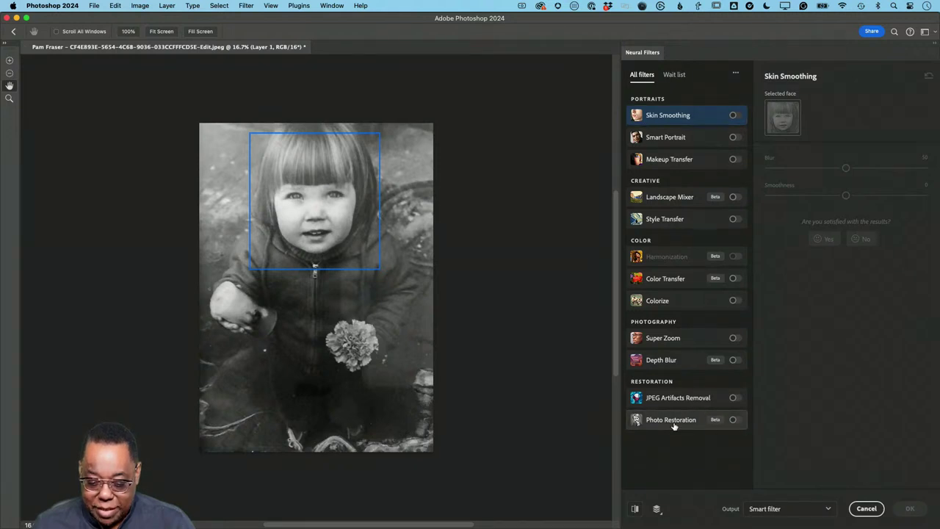
# Step: Apply Photo Restoration with enhancement 81 and scratch reduction 34, output to a new layer
pyautogui.click(732, 420)
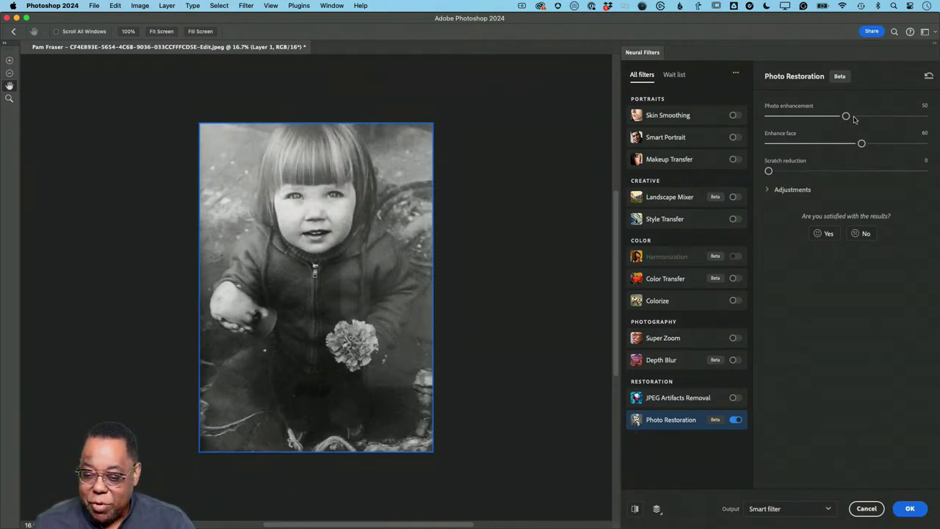
pyautogui.moveTo(846, 118); pyautogui.dragTo(896, 120)
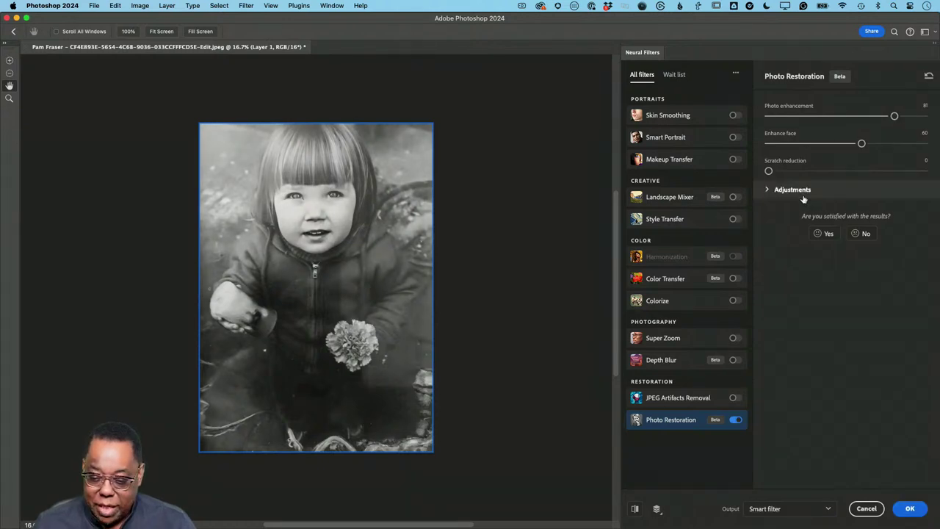
pyautogui.moveTo(769, 171); pyautogui.dragTo(819, 172)
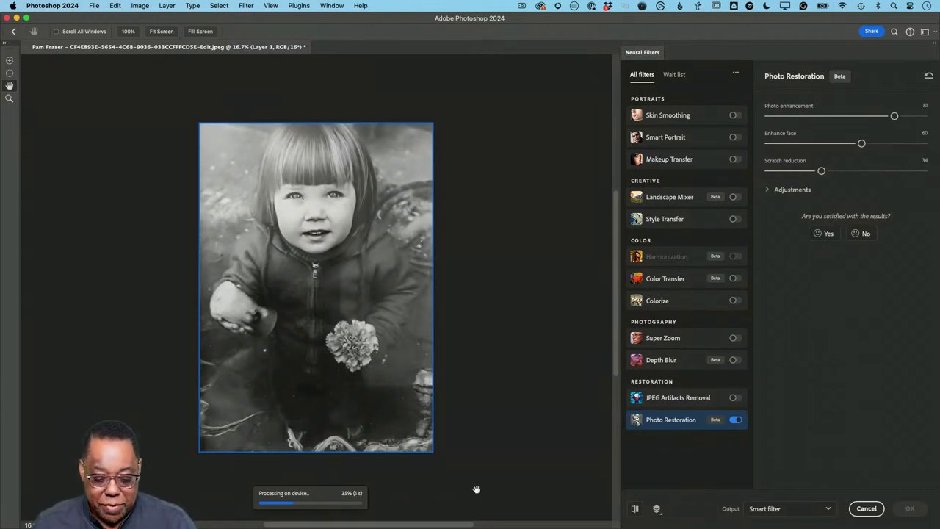
pyautogui.click(821, 508)
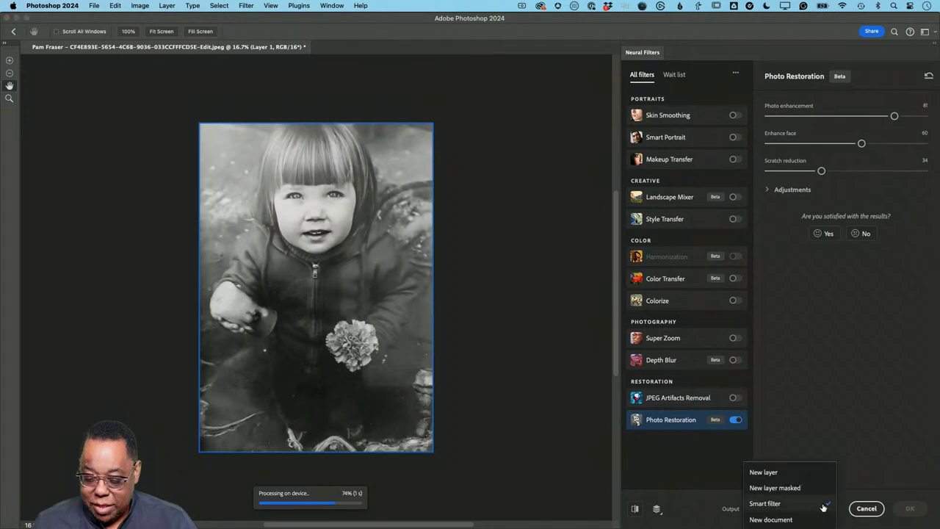
pyautogui.click(810, 472)
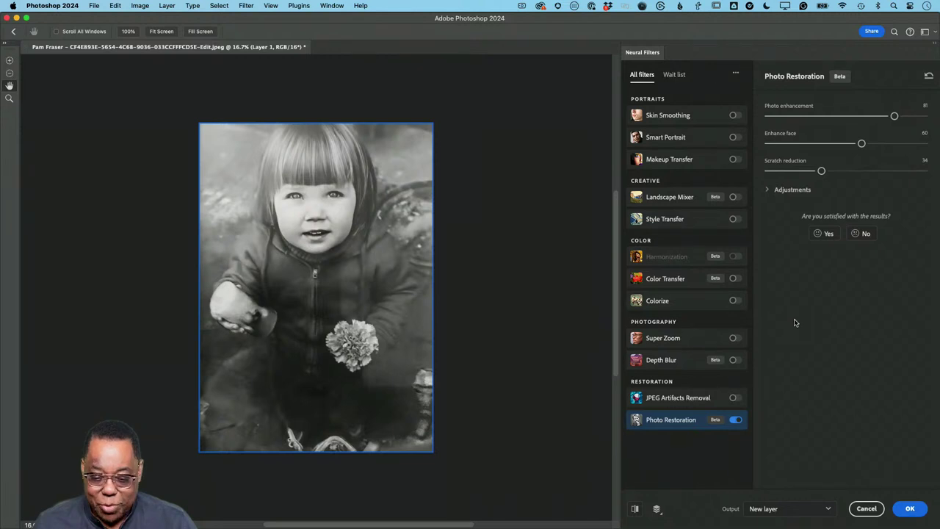
pyautogui.click(909, 509)
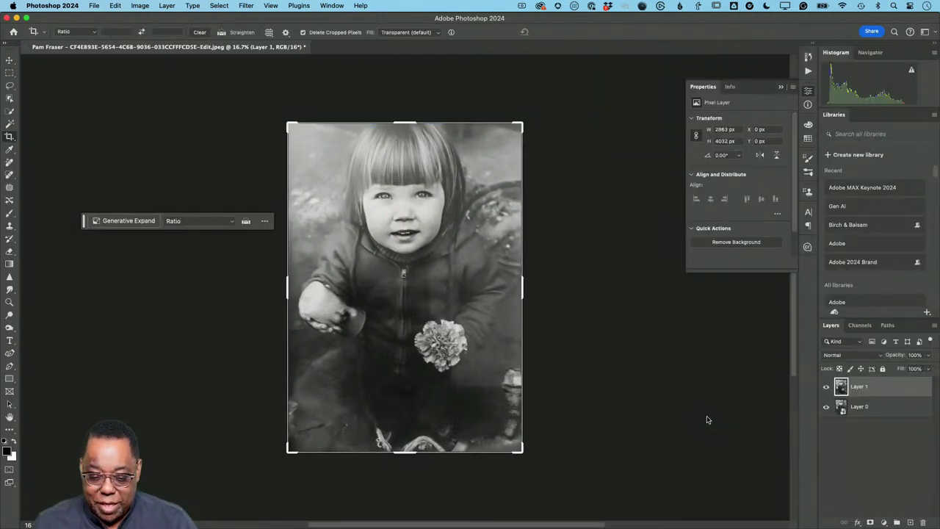
# Step: Toggle Layer 1's visibility to compare the restoration with the original
pyautogui.click(825, 387)
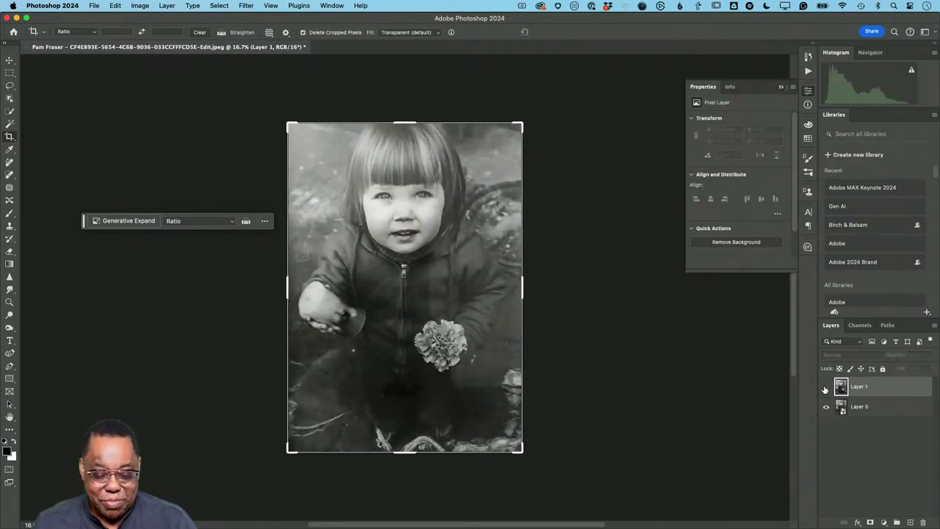
pyautogui.click(825, 387)
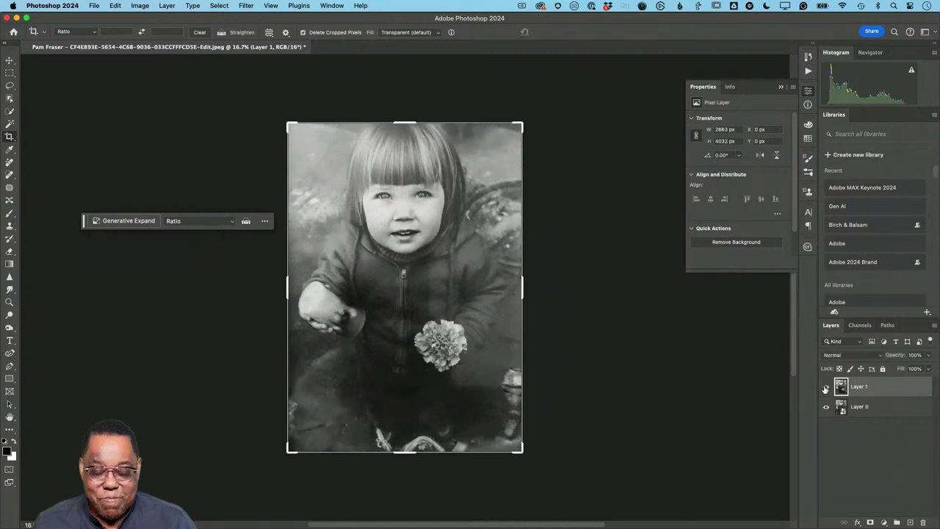
pyautogui.click(246, 5)
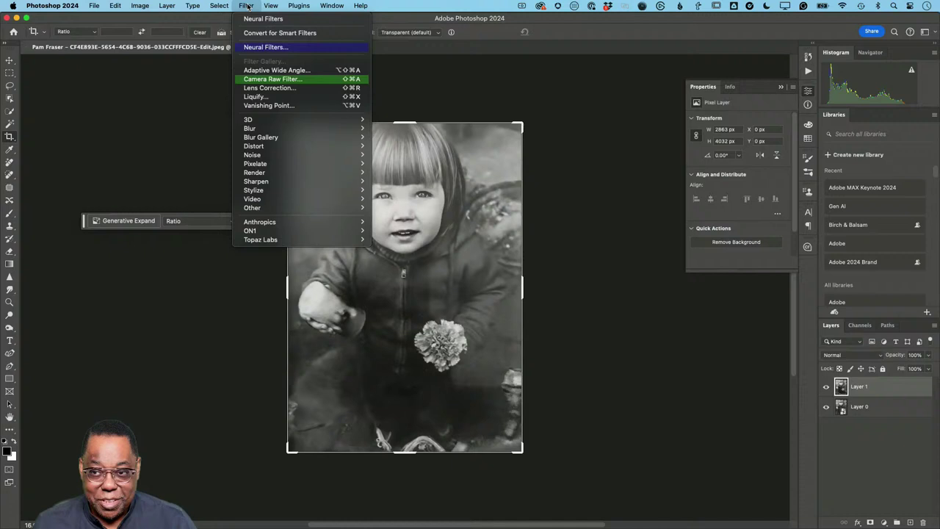
# Step: Apply the Colorize neural filter, comparing with the original, output as new Layer 2
pyautogui.click(265, 48)
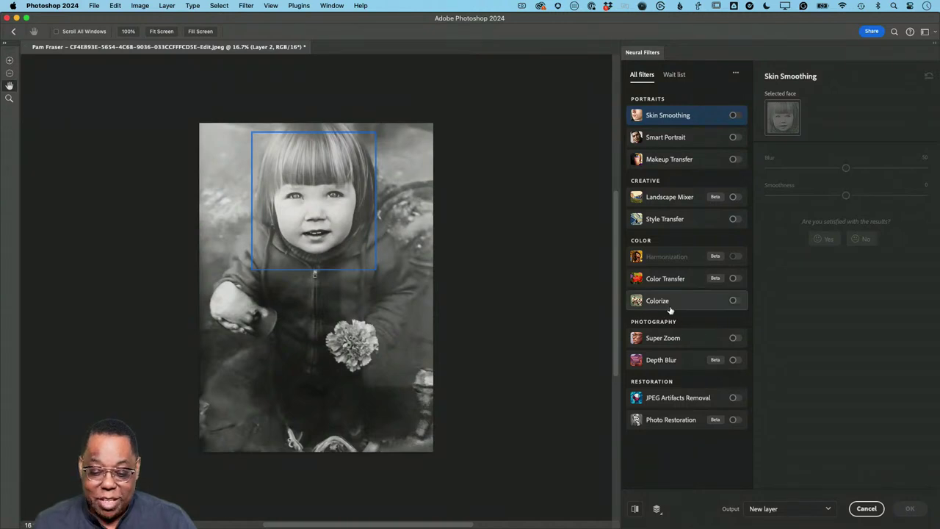
pyautogui.moveTo(669, 310)
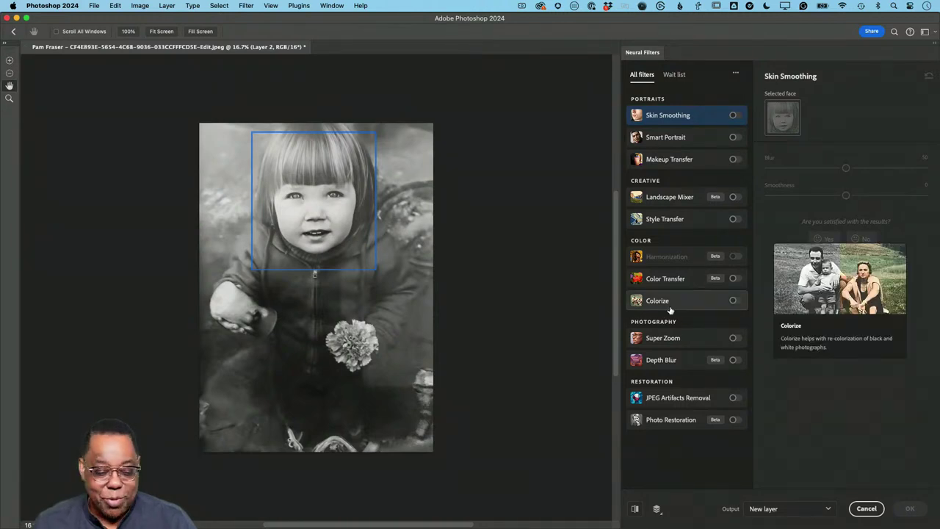
pyautogui.click(733, 300)
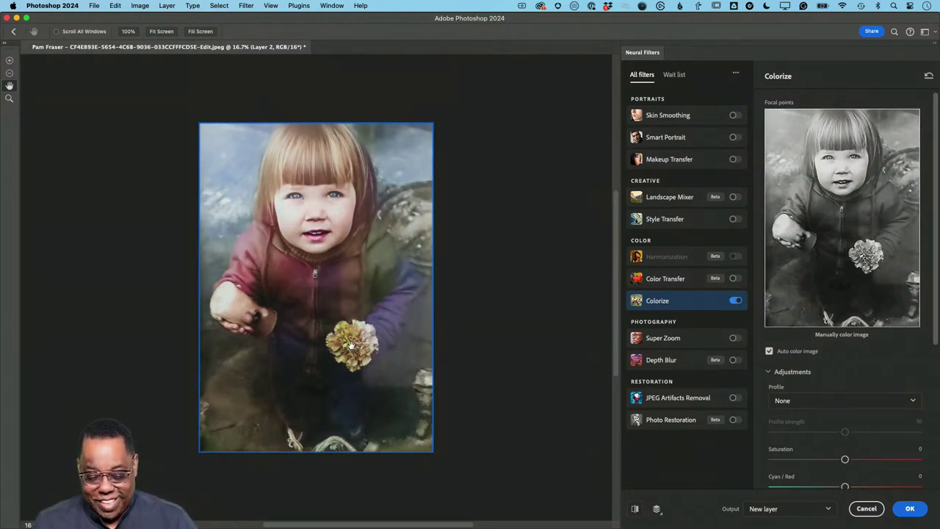
pyautogui.click(636, 509)
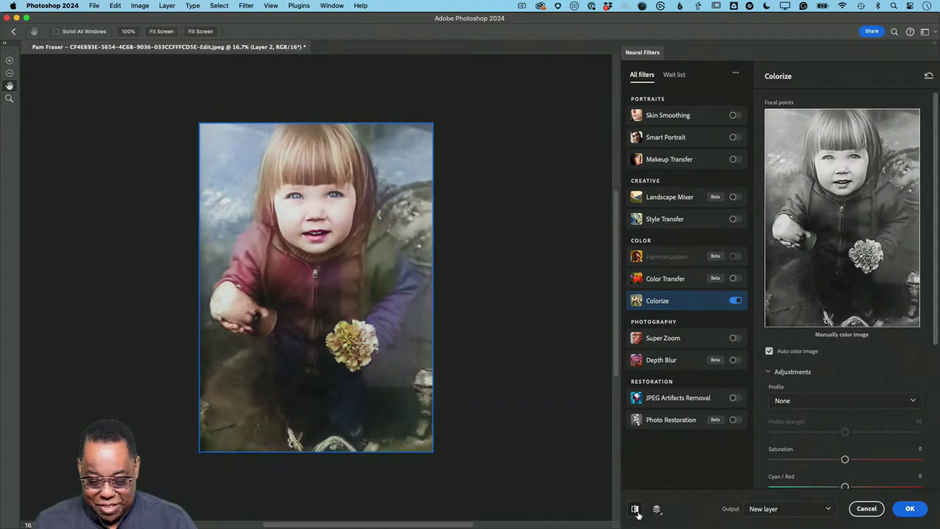
pyautogui.click(909, 508)
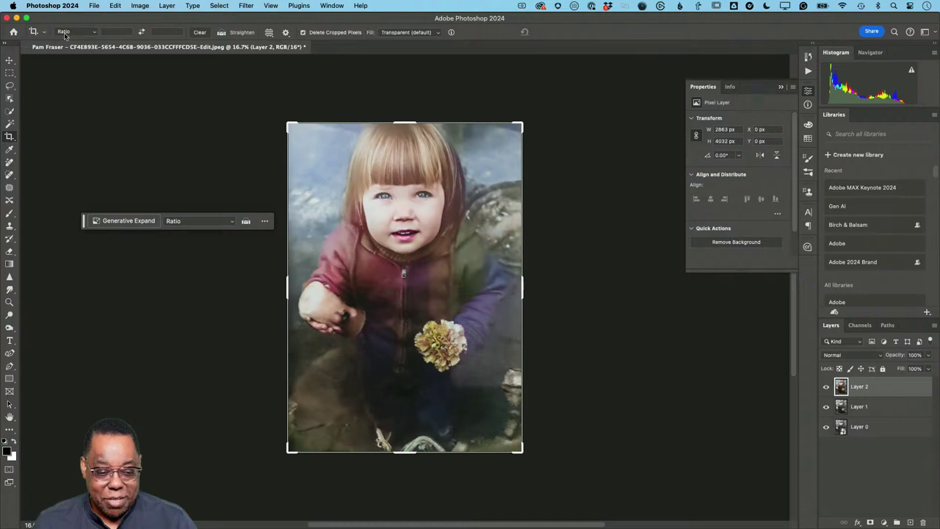
# Step: Set the Crop tool to a 4 : 5 ratio with Generative Expand fill
pyautogui.click(87, 32)
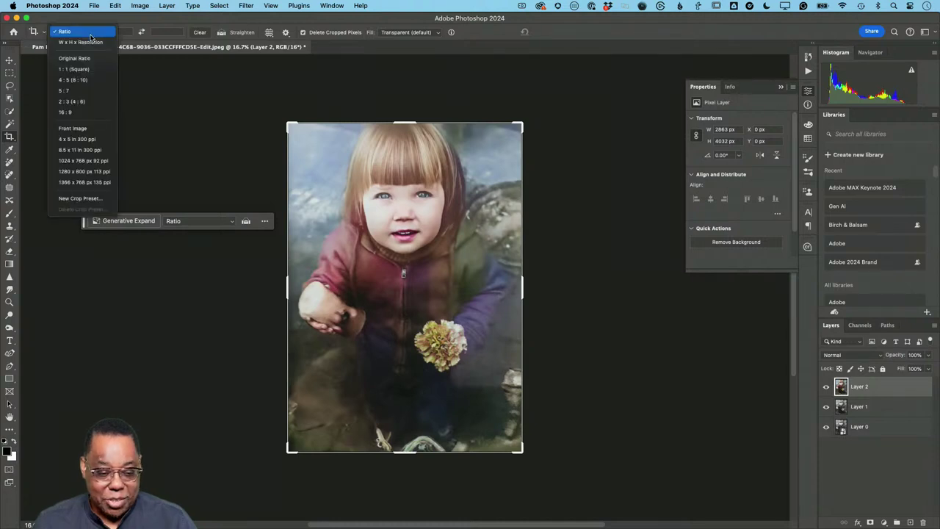
pyautogui.click(73, 79)
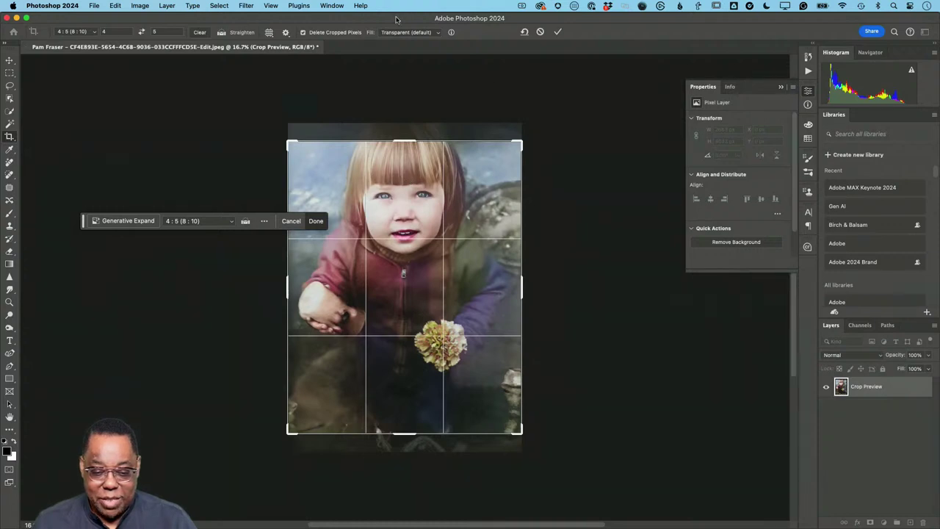
pyautogui.click(412, 34)
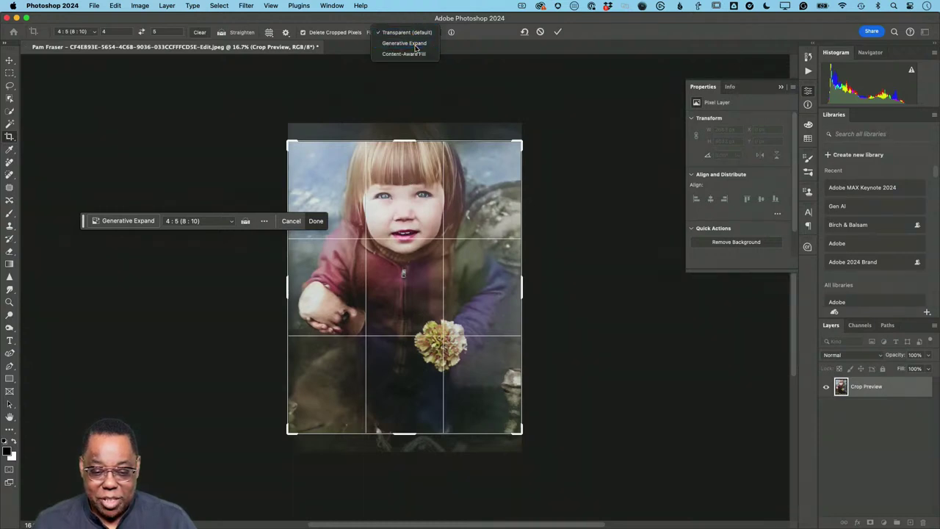
pyautogui.click(406, 43)
# Step: Widen the crop frame past the photo's edges and generate content for the new borders
pyautogui.moveTo(519, 146); pyautogui.dragTo(535, 128)
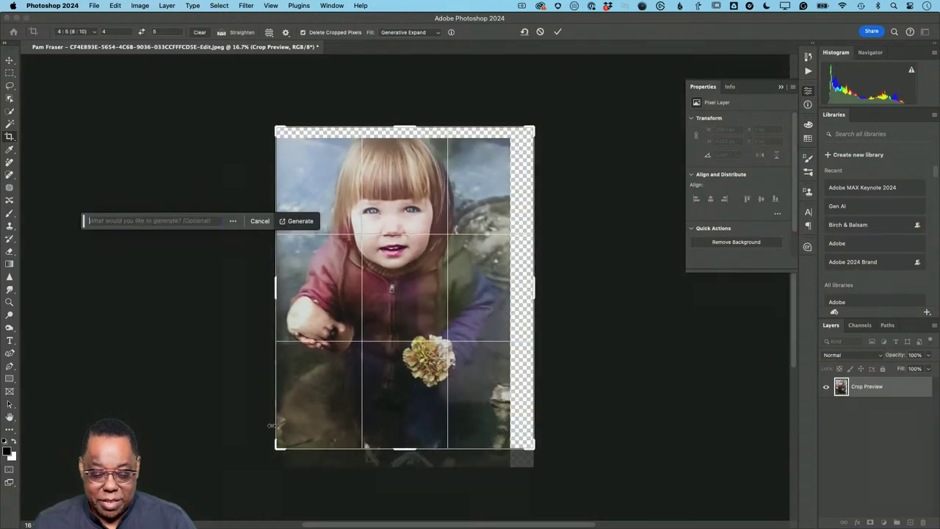
pyautogui.moveTo(277, 444)
pyautogui.mouseDown()
pyautogui.moveTo(260, 456)
pyautogui.moveTo(282, 450)
pyautogui.mouseUp()
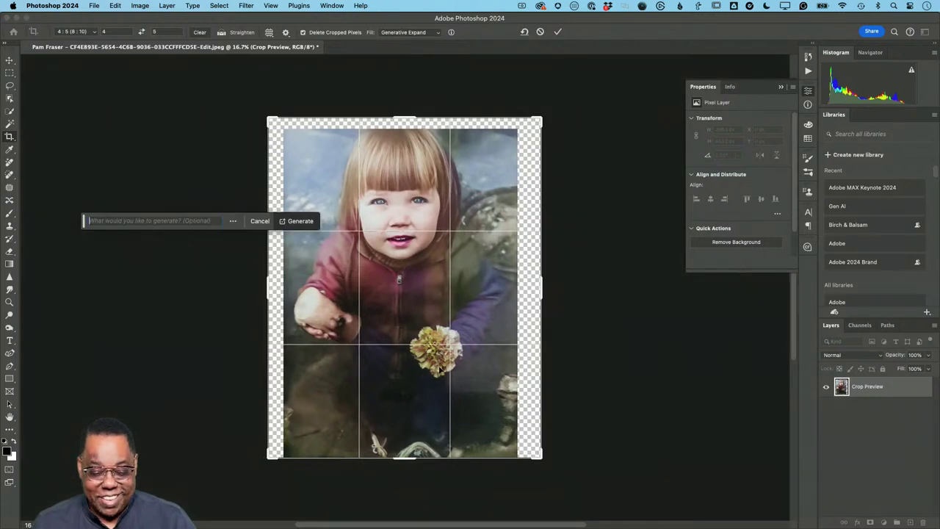
pyautogui.click(297, 230)
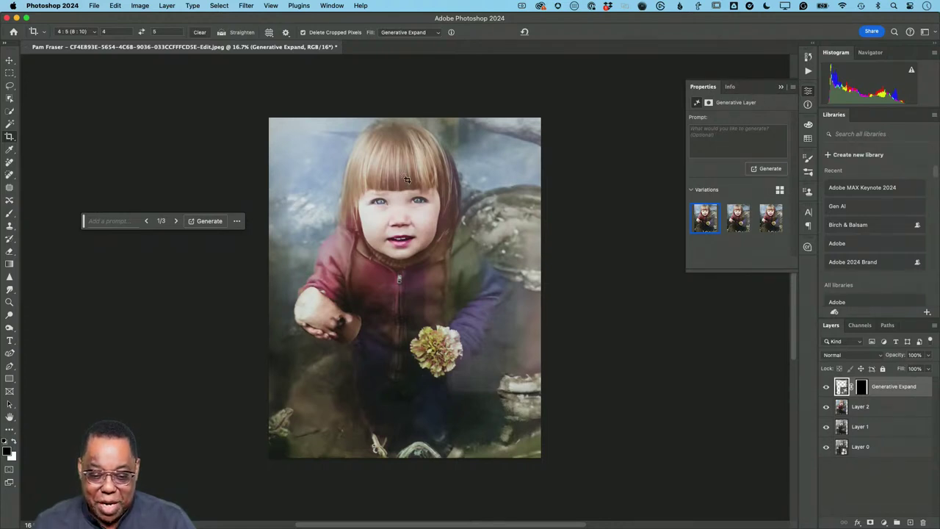
pyautogui.click(737, 221)
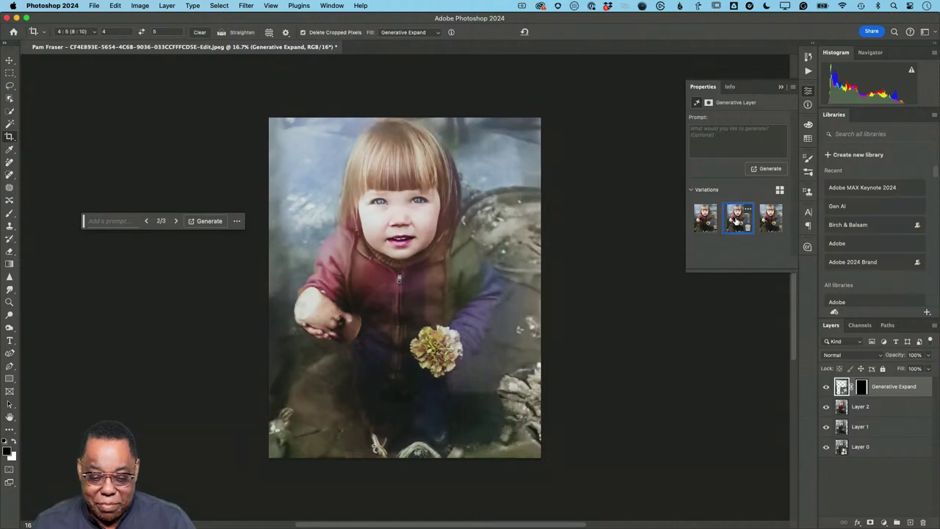
pyautogui.click(775, 220)
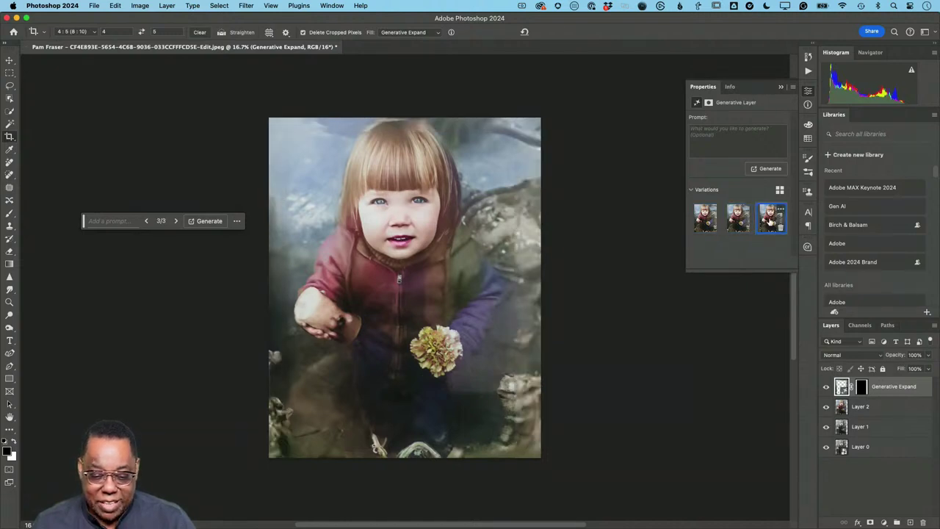
pyautogui.click(706, 221)
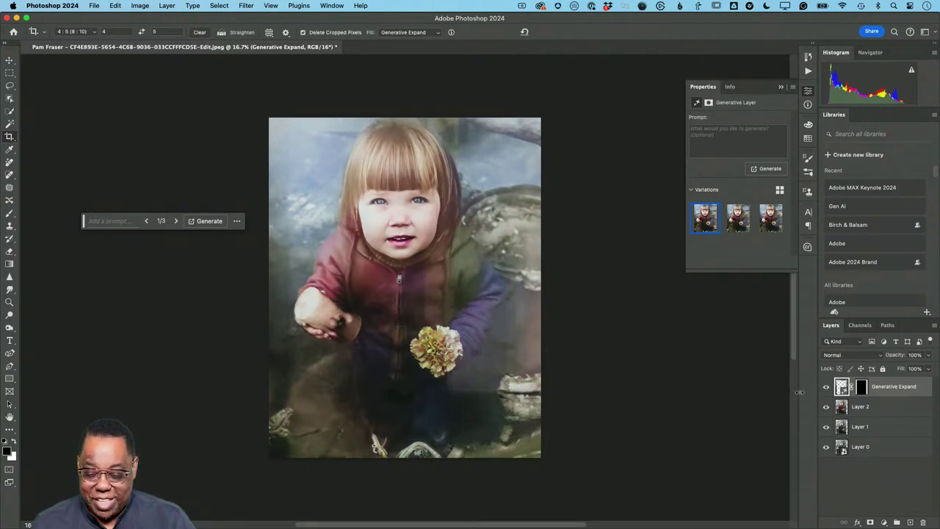
pyautogui.click(827, 387)
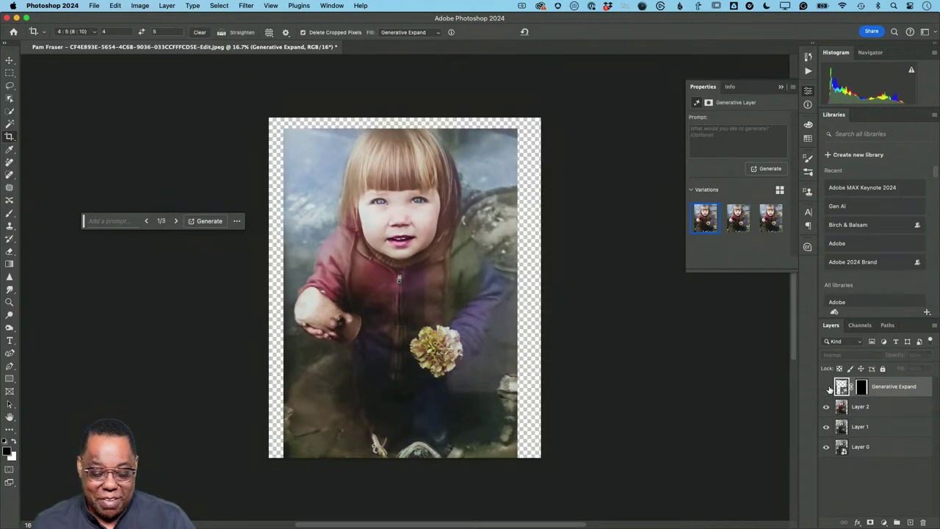
pyautogui.click(826, 387)
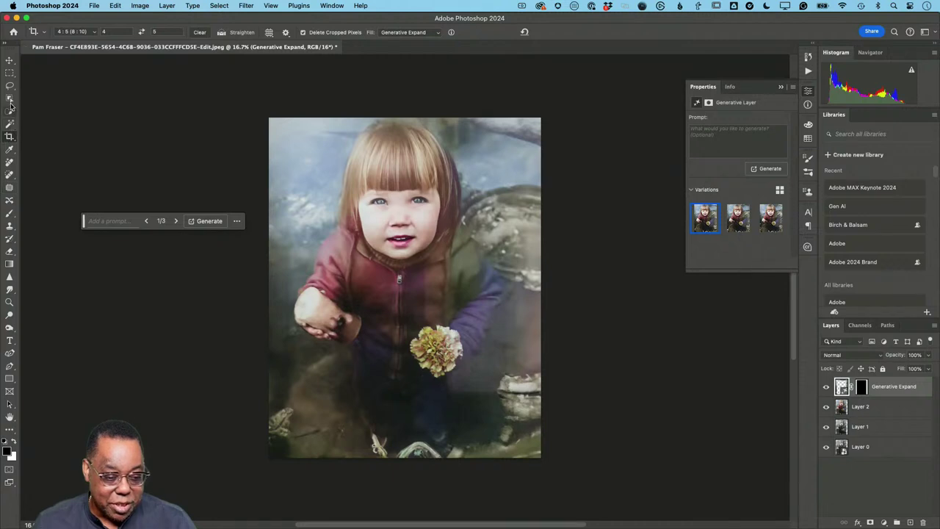
# Step: Stamp the visible layers into a new Layer 3 and enlarge the Remove brush to 150
pyautogui.click(11, 164)
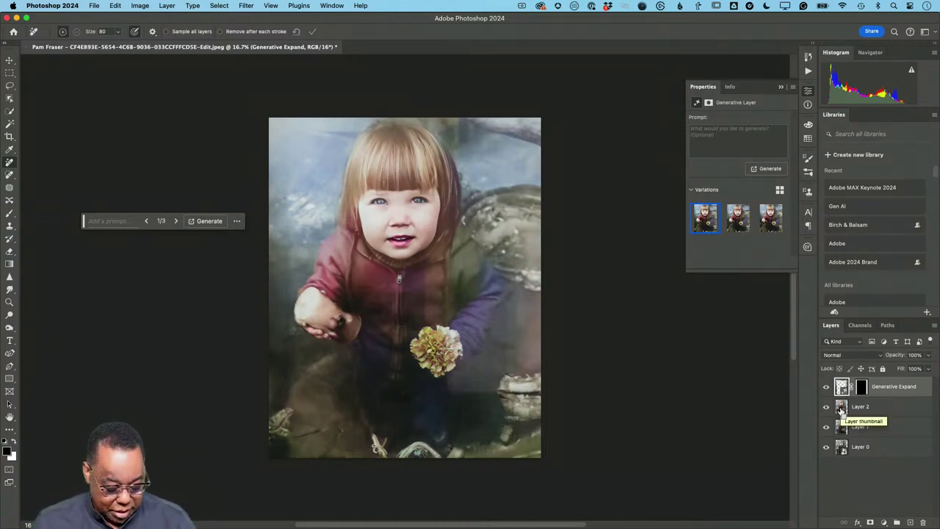
pyautogui.press('super+alt+shift+e')
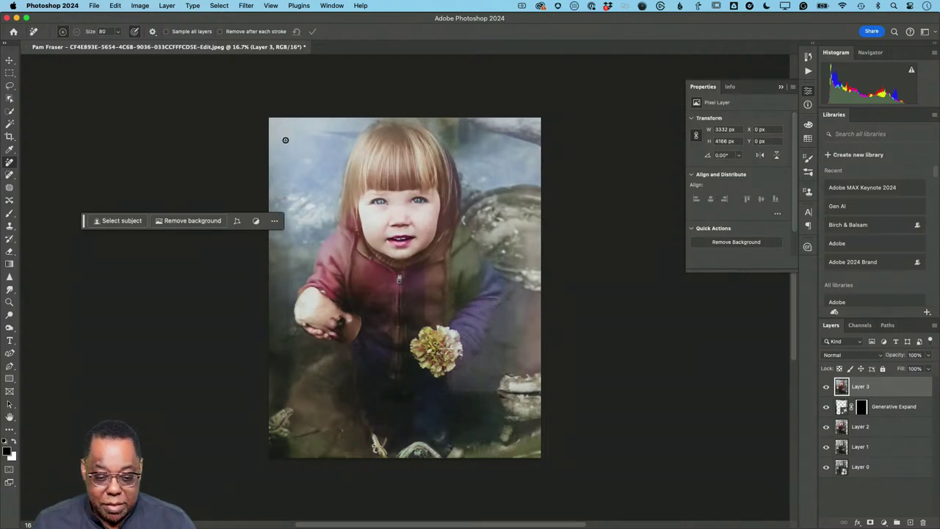
pyautogui.press(']')
pyautogui.press(']')
pyautogui.press(']')
pyautogui.press(']')
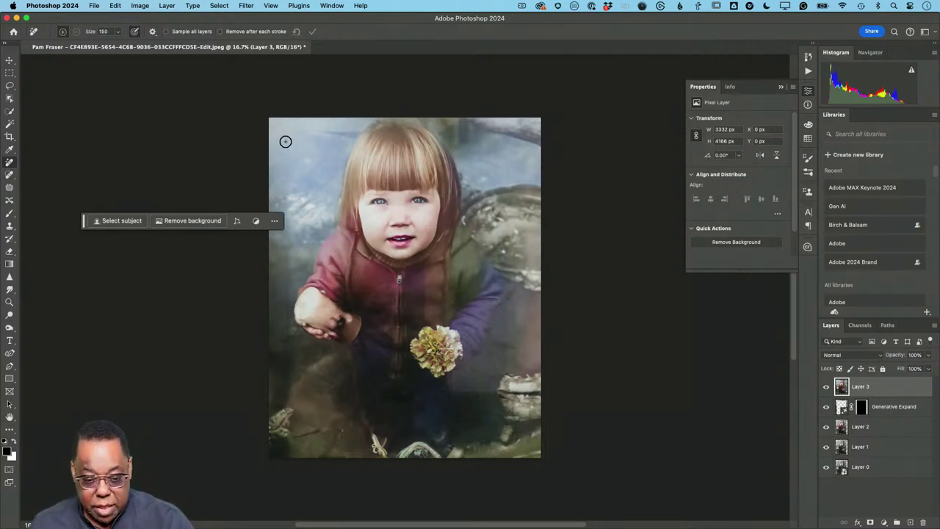
# Step: Paint away the streak along the photo's left edge and apply the removal
pyautogui.moveTo(287, 130); pyautogui.dragTo(288, 341)
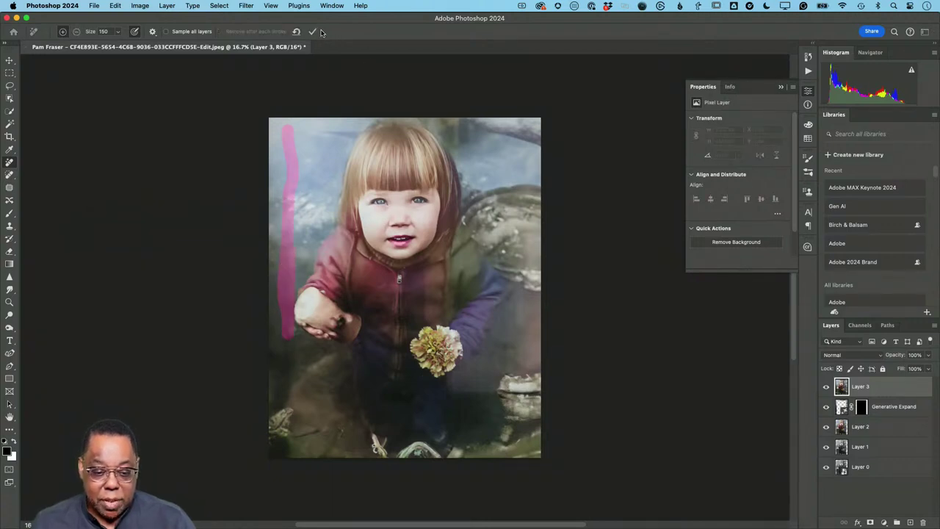
pyautogui.click(312, 32)
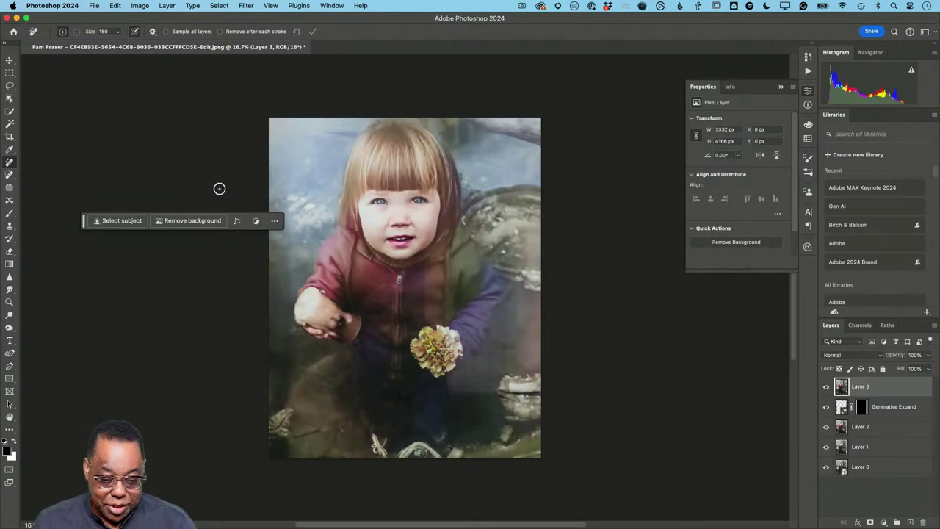
pyautogui.click(10, 188)
# Step: Outline the left-edge streak and change the Patch mode from Content-Aware to Normal
pyautogui.moveTo(285, 126); pyautogui.dragTo(277, 235)
pyautogui.moveTo(290, 293)
pyautogui.mouseDown()
pyautogui.moveTo(300, 160)
pyautogui.moveTo(294, 169)
pyautogui.moveTo(324, 161)
pyautogui.mouseUp()
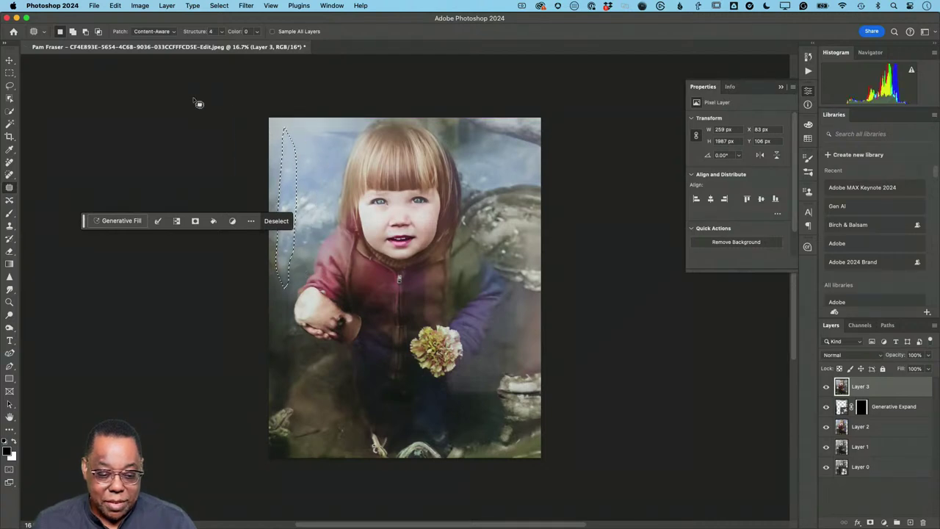
pyautogui.click(154, 30)
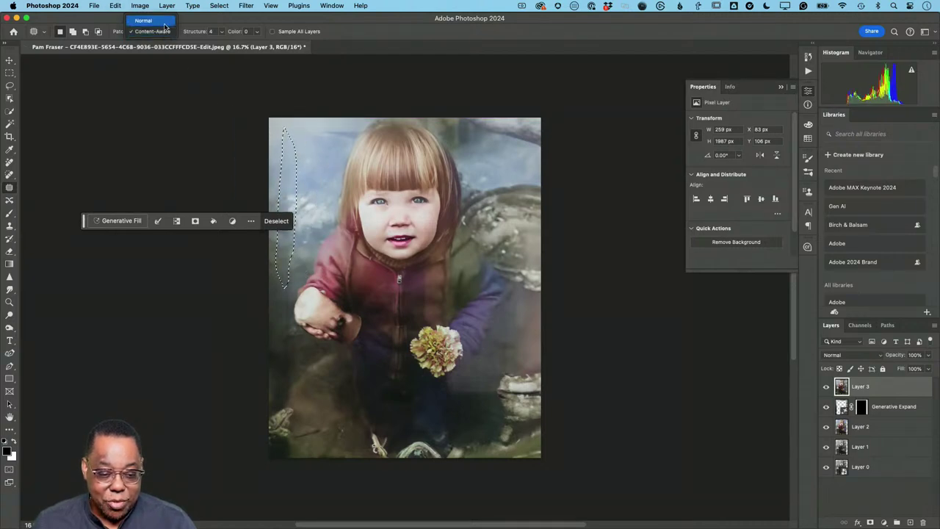
pyautogui.click(147, 21)
# Step: Deselect and outline the blemish beside the girl's raised arm
pyautogui.moveTo(305, 122)
pyautogui.mouseDown()
pyautogui.moveTo(282, 286)
pyautogui.moveTo(313, 170)
pyautogui.mouseUp()
pyautogui.click(342, 159)
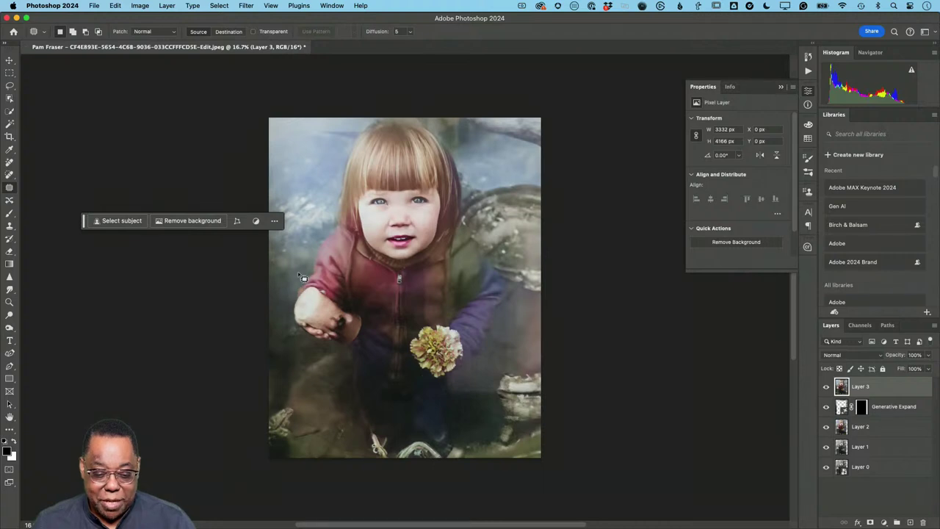
pyautogui.moveTo(292, 271)
pyautogui.mouseDown()
pyautogui.moveTo(281, 222)
pyautogui.moveTo(274, 230)
pyautogui.moveTo(277, 297)
pyautogui.moveTo(304, 232)
pyautogui.mouseUp()
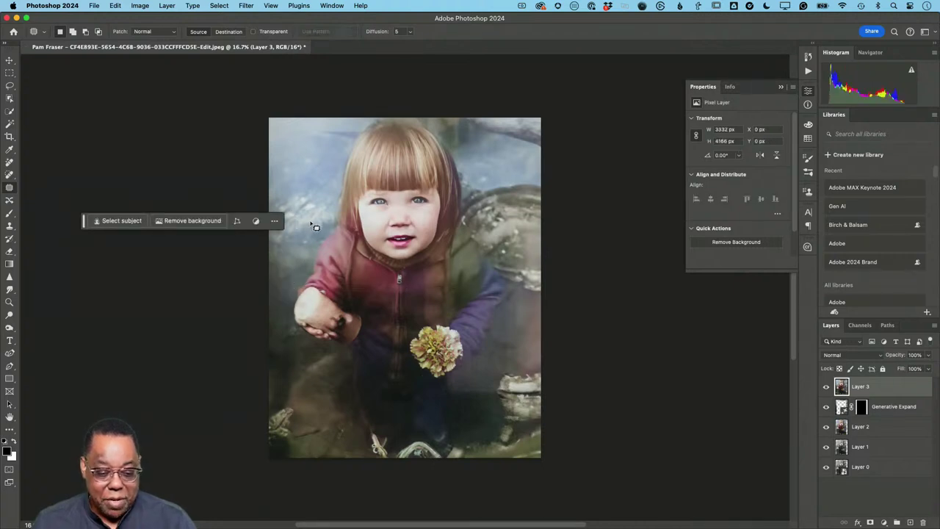